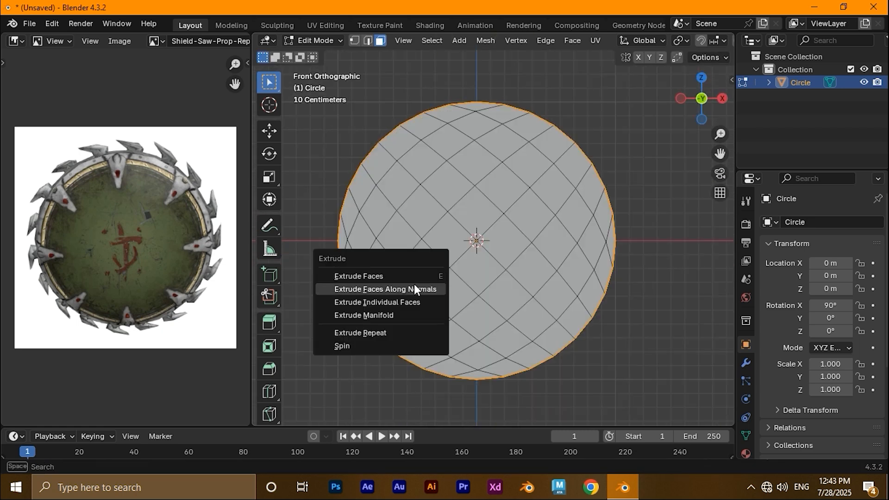
- Extrude the circle's faces along their normals to give the shield disc thickness, and move them along Y
{"action": "left_click", "coordinate": [417, 287]}
{"action": "middle_click_drag", "start_coordinate": [551, 208], "coordinate": [486, 268]}
{"action": "key", "text": "g"}
{"action": "key", "text": "y"}
{"action": "left_click", "coordinate": [483, 230]}
{"action": "key", "text": "Tab"}
{"action": "middle_click_drag", "start_coordinate": [486, 268], "coordinate": [558, 287]}
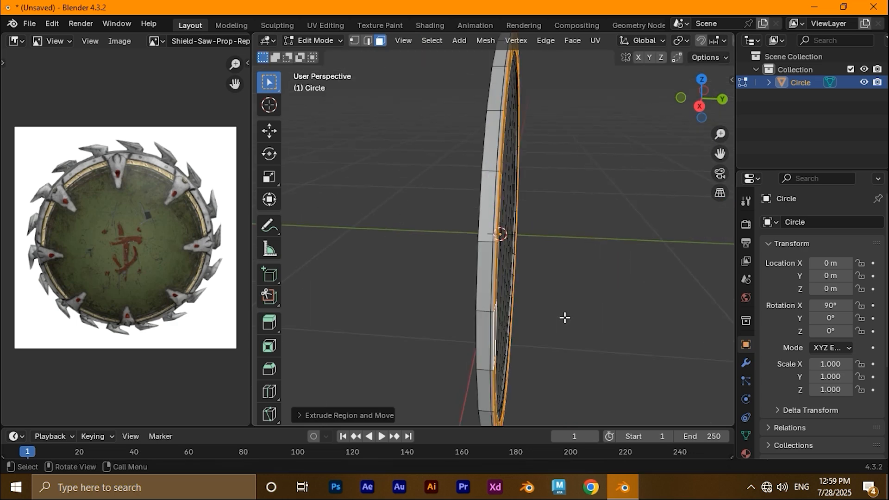
{"action": "middle_click_drag", "start_coordinate": [565, 317], "coordinate": [551, 287]}
{"action": "scroll", "coordinate": [567, 382], "scroll_direction": "down", "scroll_amount": 3}
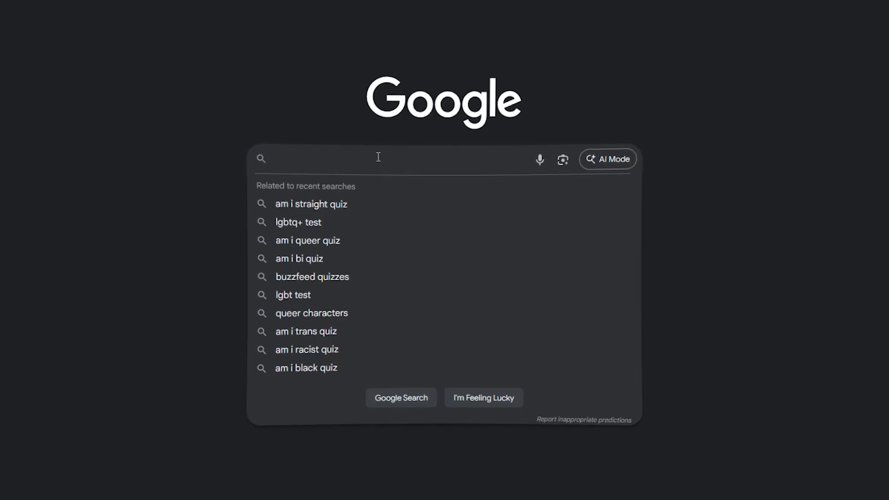
{"action": "type", "text": "release"}
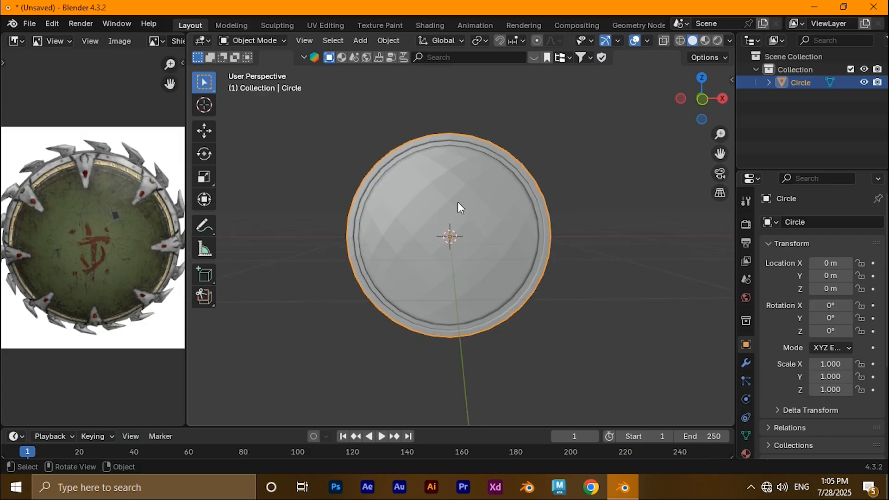
- Scale the faces of the separate outer rim ring up by about 1.04 around the shield disc
{"action": "scroll", "coordinate": [459, 211], "scroll_direction": "up", "scroll_amount": 2}
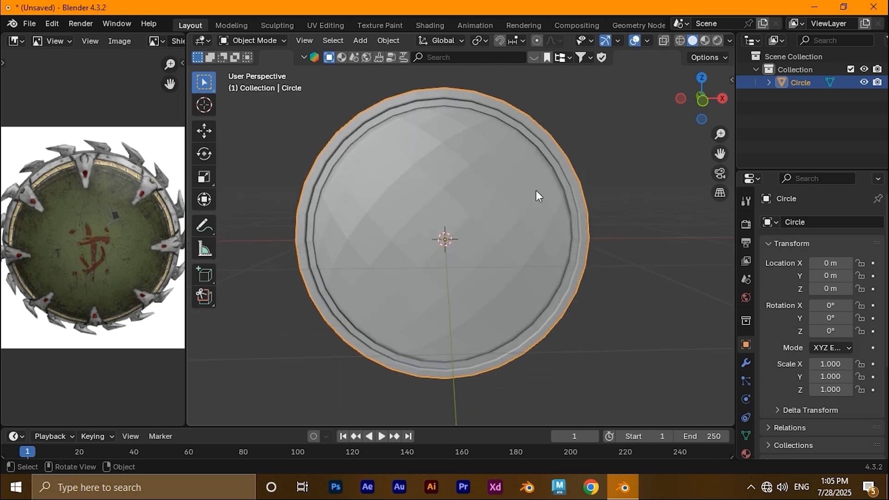
{"action": "middle_click_drag", "start_coordinate": [598, 165], "coordinate": [404, 195]}
{"action": "key", "text": "Tab"}
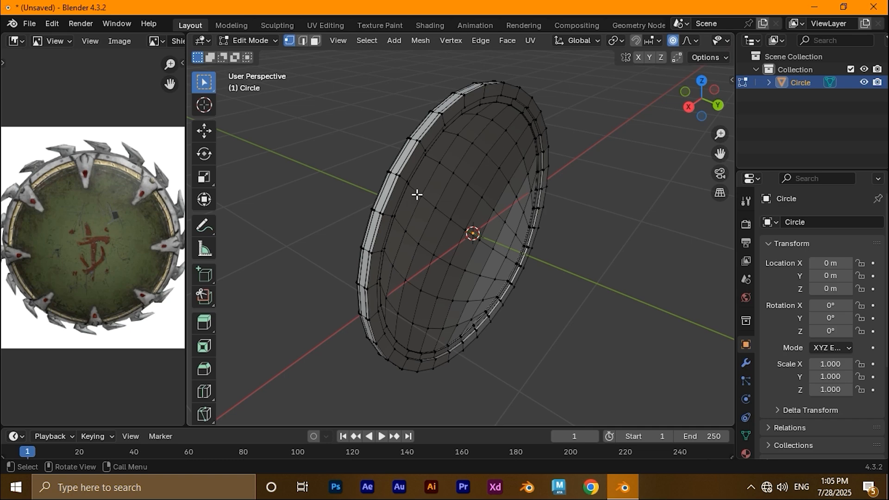
{"action": "middle_click_drag", "start_coordinate": [448, 170], "coordinate": [463, 203]}
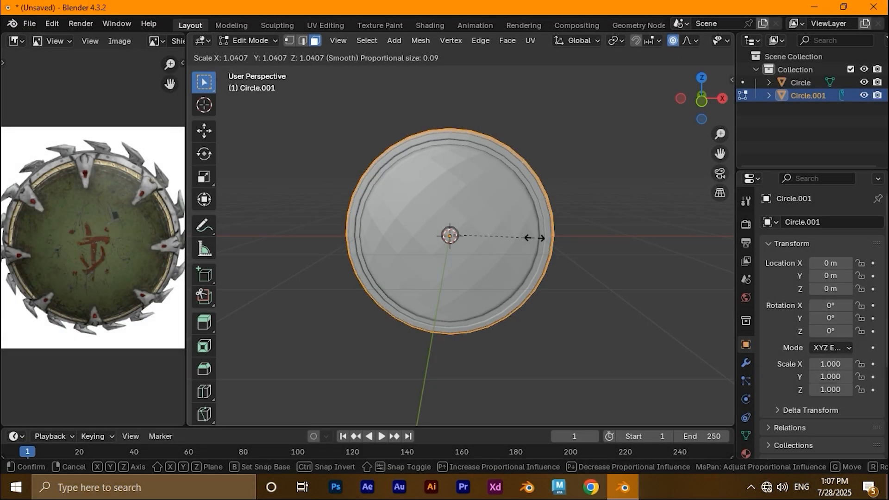
{"action": "left_click", "coordinate": [535, 238]}
{"action": "left_click", "coordinate": [591, 208]}
{"action": "middle_click_drag", "start_coordinate": [609, 188], "coordinate": [604, 213]}
{"action": "scroll", "coordinate": [528, 169], "scroll_direction": "up", "scroll_amount": 4}
{"action": "middle_click_drag", "start_coordinate": [528, 170], "coordinate": [466, 187]}
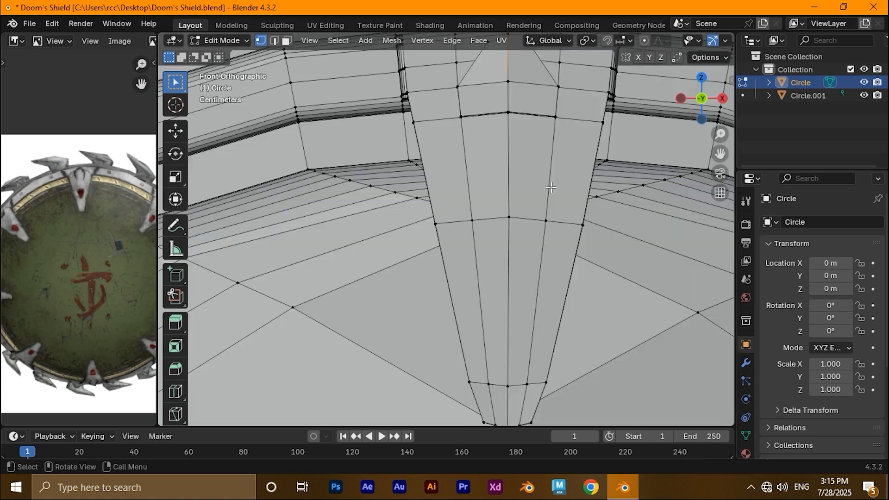
- Scale the pair of side vertices on the tapered plate's round outline to about 0.92
{"action": "middle_click_drag", "start_coordinate": [466, 180], "coordinate": [578, 301]}
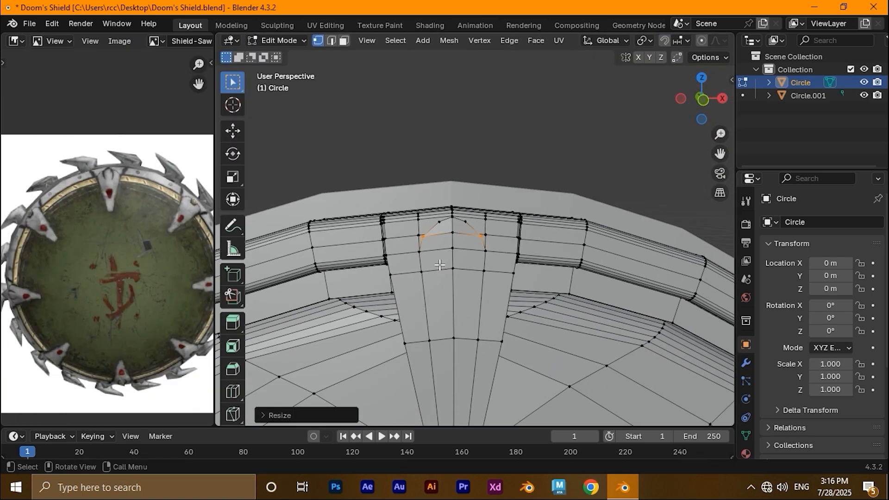
{"action": "key", "text": "s"}
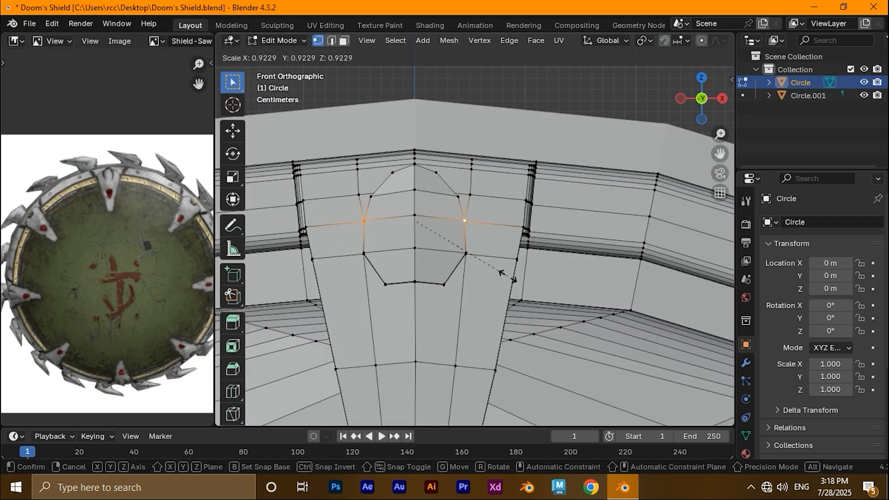
{"action": "middle_click_drag", "start_coordinate": [356, 351], "coordinate": [360, 352]}
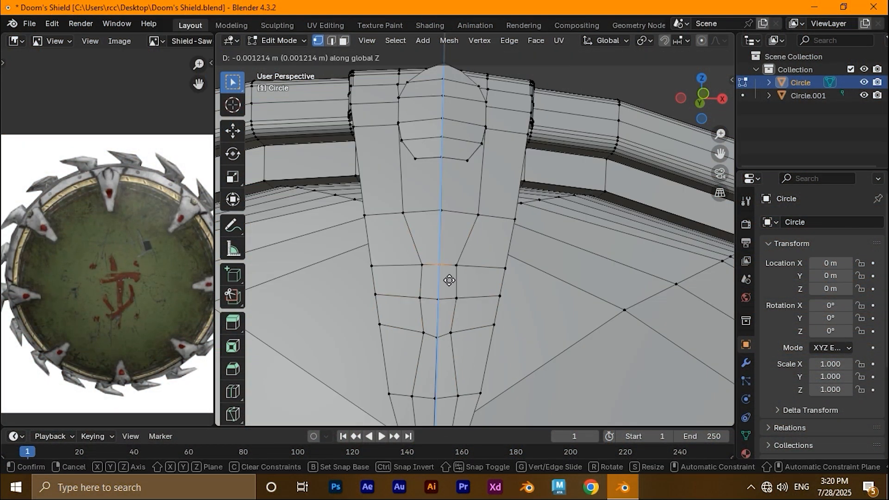
- Shift the middle edge of the tapered plate's slot slightly along Z and extrude the selected faces
{"action": "left_click", "coordinate": [451, 348]}
{"action": "key", "text": "3"}
{"action": "middle_click_drag", "start_coordinate": [452, 347], "coordinate": [535, 381]}
{"action": "key", "text": "e"}
{"action": "left_click", "coordinate": [541, 368]}
- Switch to vertex selection and move the vertices of the tapered plate along Y
{"action": "key", "text": "1"}
{"action": "middle_click_drag", "start_coordinate": [466, 323], "coordinate": [538, 341]}
{"action": "key", "text": "g"}
{"action": "key", "text": "y"}
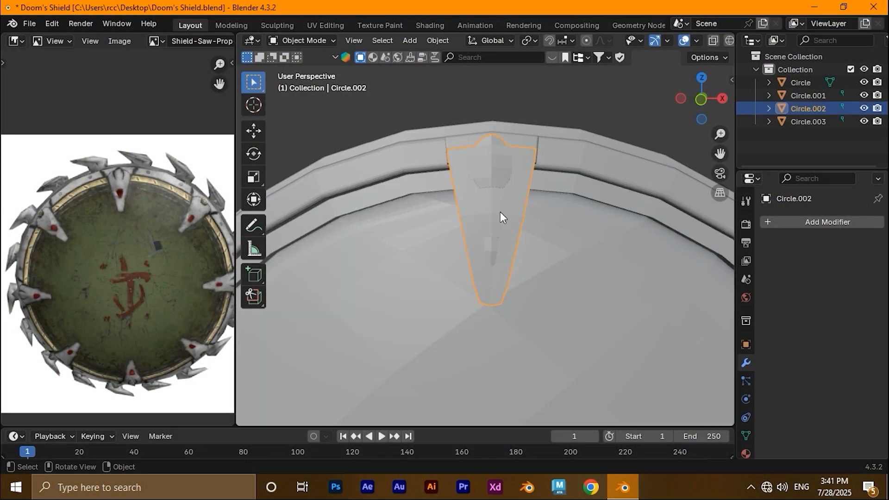
{"action": "key", "text": "alt+d"}
{"action": "left_click", "coordinate": [492, 257]}
{"action": "key", "text": "ctrl+z"}
- Make a linked duplicate of the tapered plate and rotate it about Y to fit the diagonal rim segment beside it
{"action": "key", "text": "KP_1"}
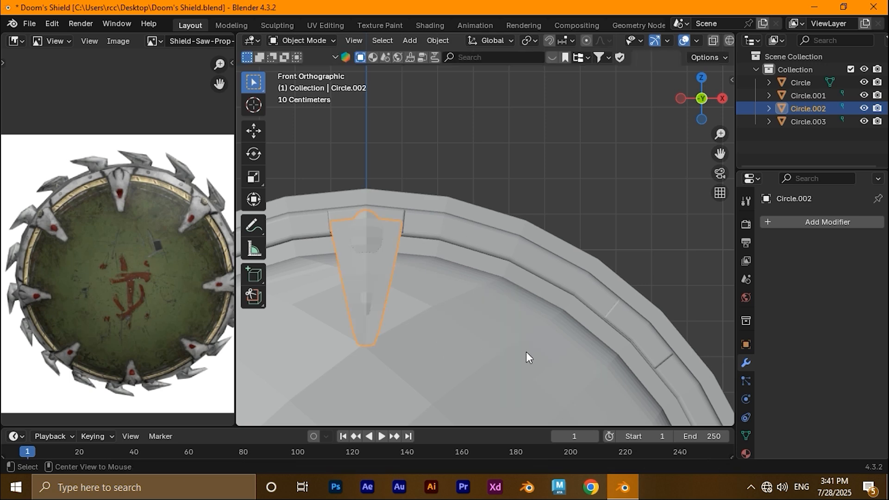
{"action": "key", "text": "alt+d"}
{"action": "left_click", "coordinate": [284, 76]}
{"action": "middle_click_drag", "start_coordinate": [361, 236], "coordinate": [468, 120]}
{"action": "scroll", "coordinate": [401, 208], "scroll_direction": "up", "scroll_amount": 4}
{"action": "middle_click_drag", "start_coordinate": [401, 208], "coordinate": [531, 224], "text": "shift"}
{"action": "key", "text": "r"}
{"action": "key", "text": "y"}
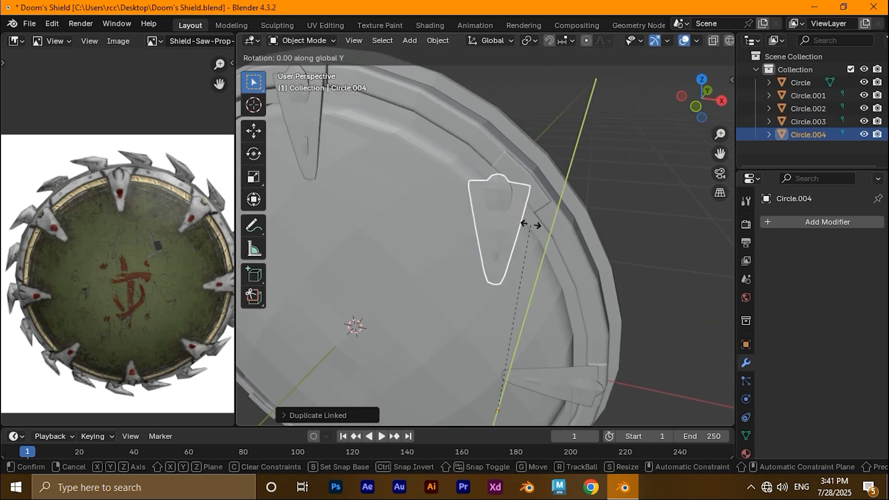
{"action": "left_click", "coordinate": [663, 276]}
{"action": "key", "text": "KP_1"}
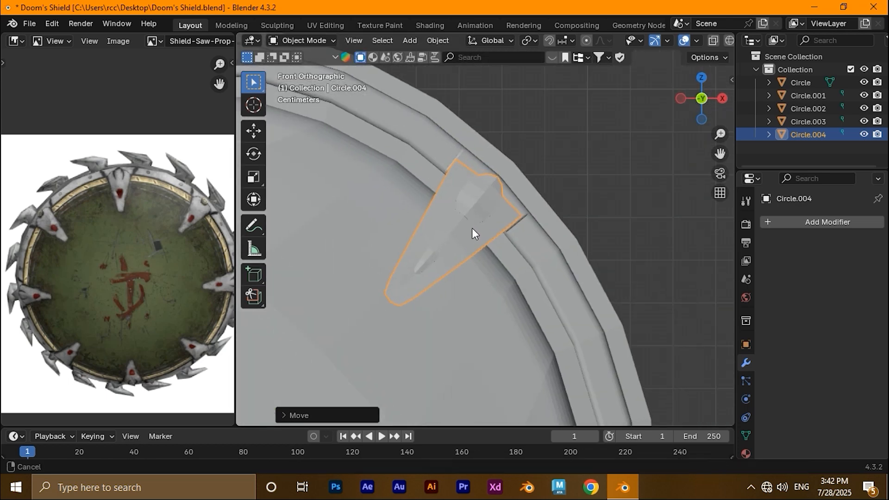
- Move the duplicated plate about 0.019 m along Y and adjust its placement against the rim
{"action": "scroll", "coordinate": [476, 253], "scroll_direction": "up", "scroll_amount": 3}
{"action": "middle_click_drag", "start_coordinate": [476, 252], "coordinate": [368, 266]}
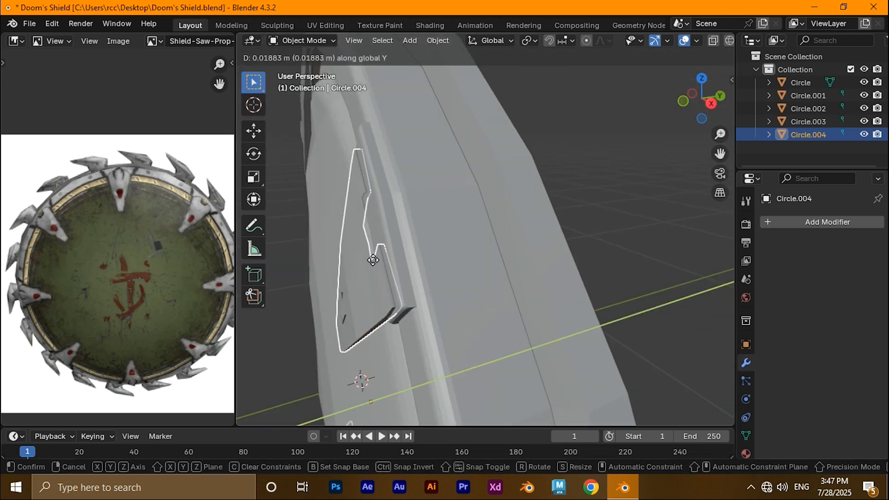
{"action": "left_click", "coordinate": [357, 263]}
{"action": "key", "text": "KP_1"}
{"action": "scroll", "coordinate": [449, 240], "scroll_direction": "up", "scroll_amount": 4}
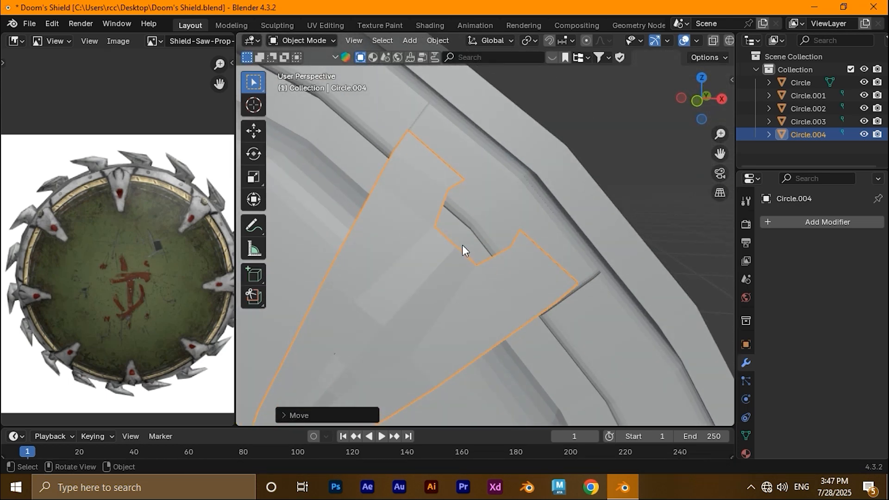
{"action": "key", "text": "g"}
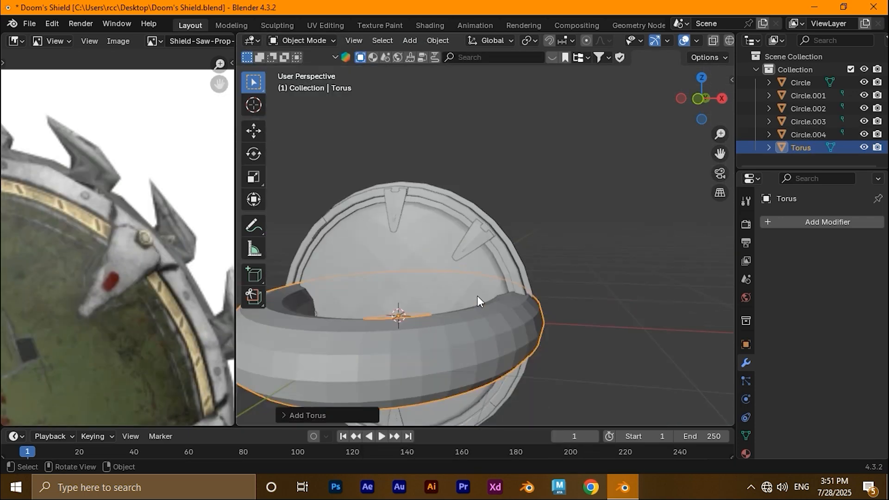
- Open the creation options of the newly added torus
{"action": "left_click", "coordinate": [296, 414]}
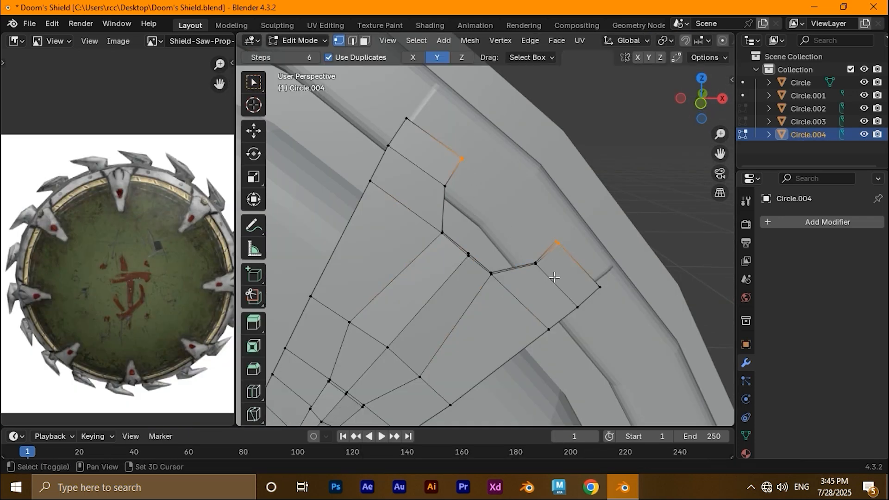
- Select the notch vertices on the diagonal plate's outer edge, scale them to about 0.76 and reposition them
{"action": "left_click", "coordinate": [548, 272], "text": "shift"}
{"action": "left_click", "coordinate": [458, 196], "text": "shift"}
{"action": "mouse_move", "coordinate": [457, 196]}
{"action": "middle_mouse_down"}
{"action": "mouse_move", "coordinate": [403, 162]}
{"action": "mouse_move", "coordinate": [454, 199]}
{"action": "middle_mouse_up"}
{"action": "key", "text": "s"}
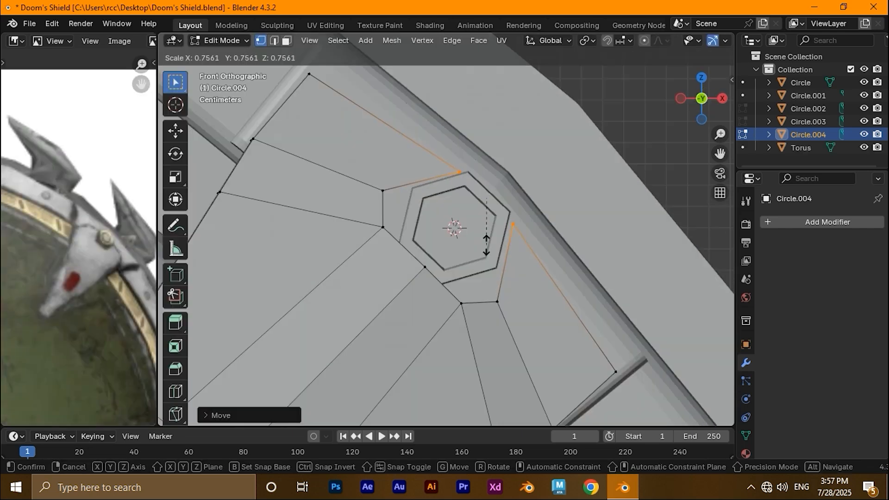
{"action": "middle_click_drag", "start_coordinate": [356, 240], "coordinate": [394, 222]}
{"action": "key", "text": "g"}
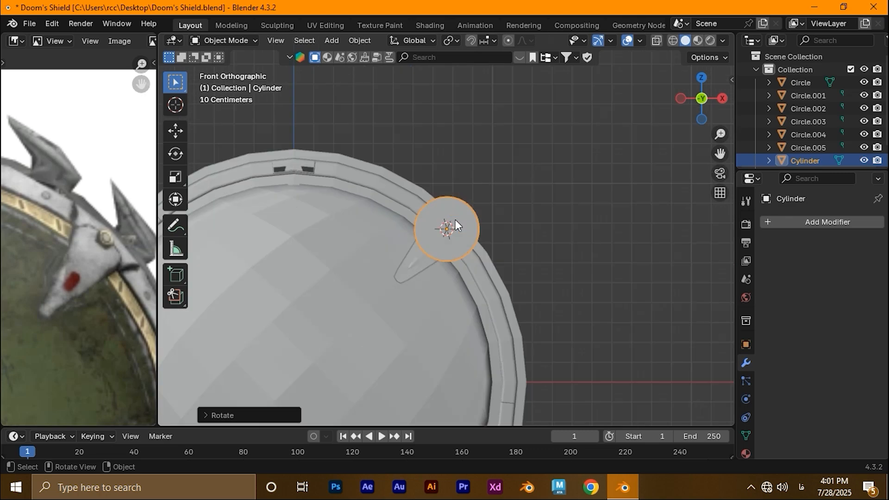
- Scale down the cylinder placed over the diagonal plate to make a small bolt
{"action": "scroll", "coordinate": [453, 224], "scroll_direction": "up", "scroll_amount": 3}
{"action": "scroll", "coordinate": [440, 264], "scroll_direction": "up", "scroll_amount": 5}
{"action": "key", "text": "s"}
{"action": "left_click", "coordinate": [551, 318]}
{"action": "middle_click_drag", "start_coordinate": [532, 319], "coordinate": [594, 342]}
{"action": "key", "text": "s"}
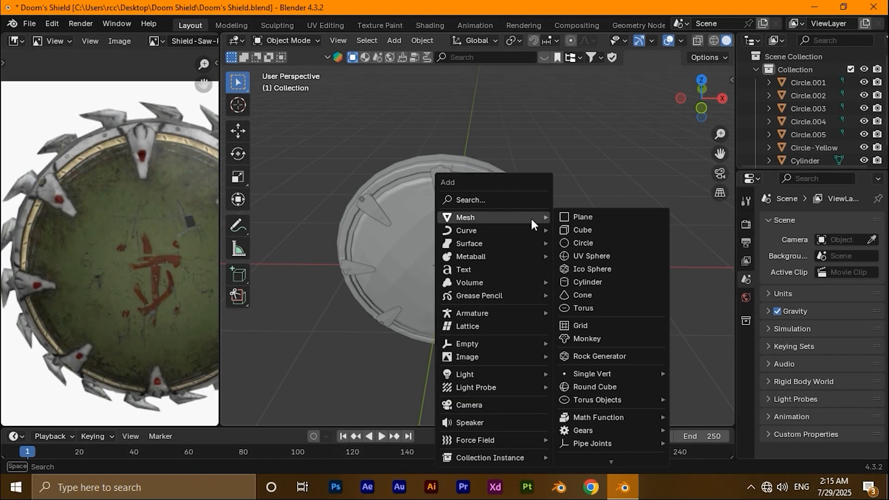
- Add a plane, scale it in top view, and center a lengthwise loop cut through the spike shape
{"action": "left_click", "coordinate": [589, 218]}
{"action": "key", "text": "KP_7"}
{"action": "key", "text": "s"}
{"action": "left_click", "coordinate": [498, 261]}
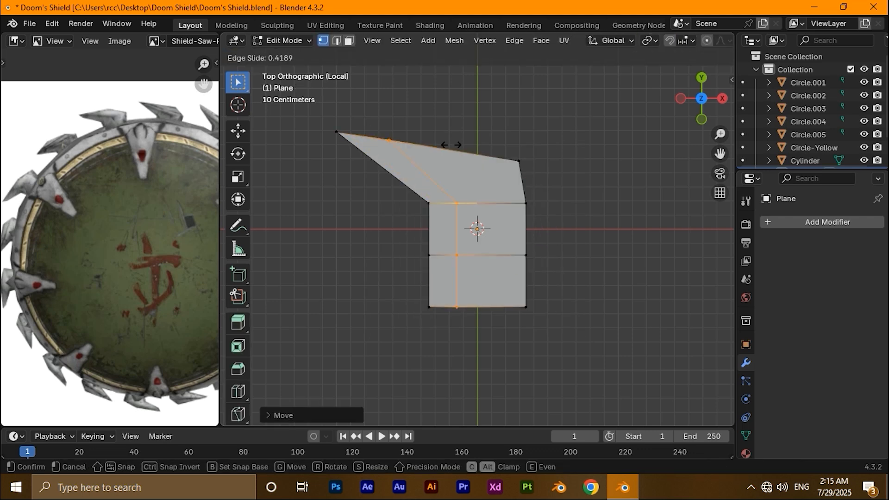
{"action": "right_click", "coordinate": [426, 144]}
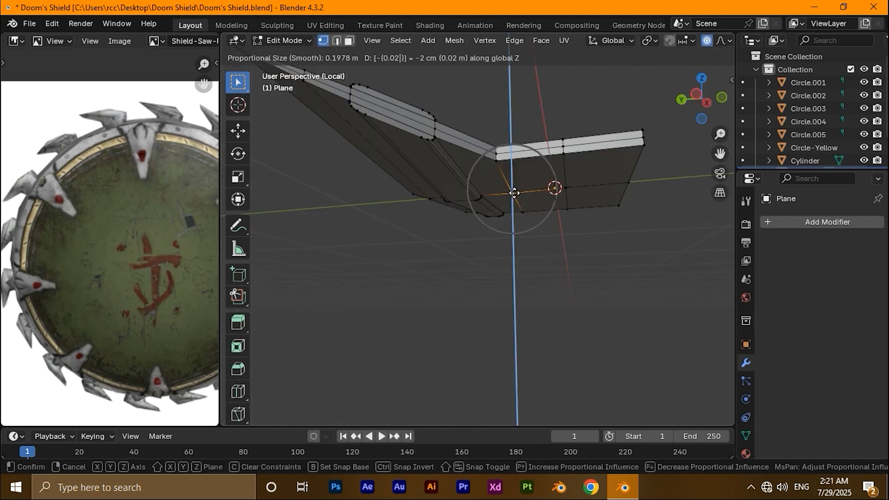
- Move the spike's selected vertices -2 cm along Z with proportional editing, and bevel the vertices along its outer edge
{"action": "middle_click_drag", "start_coordinate": [514, 192], "coordinate": [432, 226]}
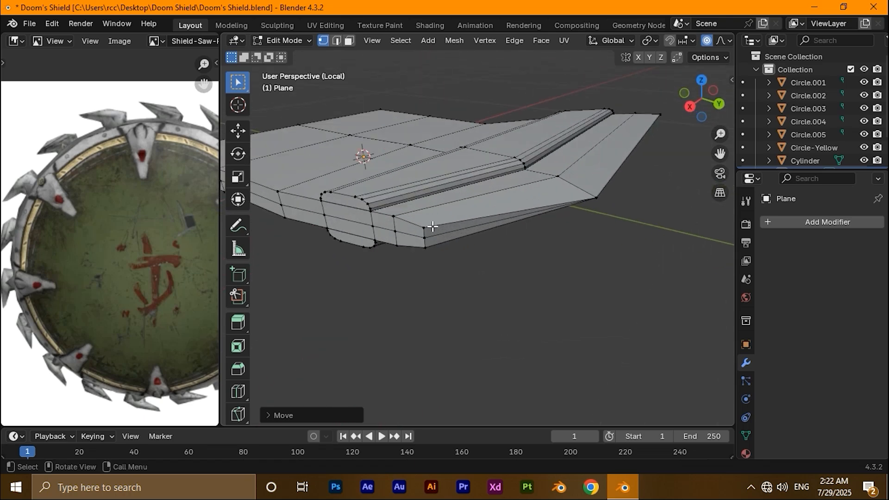
{"action": "right_click", "coordinate": [426, 249]}
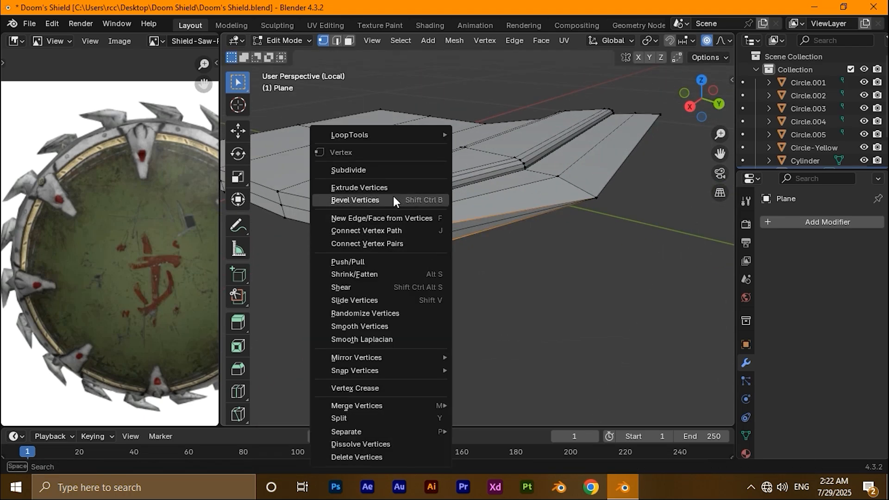
{"action": "left_click", "coordinate": [393, 197]}
{"action": "left_click", "coordinate": [354, 260]}
{"action": "key", "text": "Tab"}
{"action": "middle_click_drag", "start_coordinate": [422, 276], "coordinate": [542, 320]}
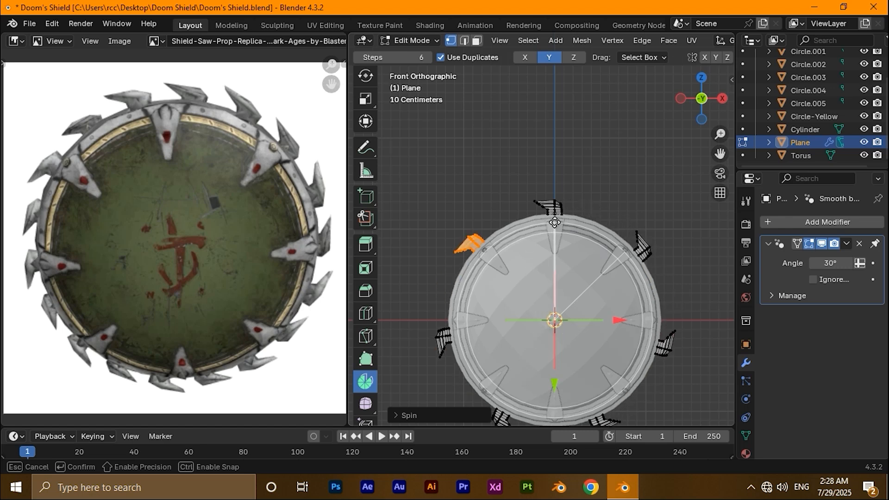
- Open the Spin options to repeat the spike around the shield's rim, and deselect the completed spikes
{"action": "left_click", "coordinate": [408, 415]}
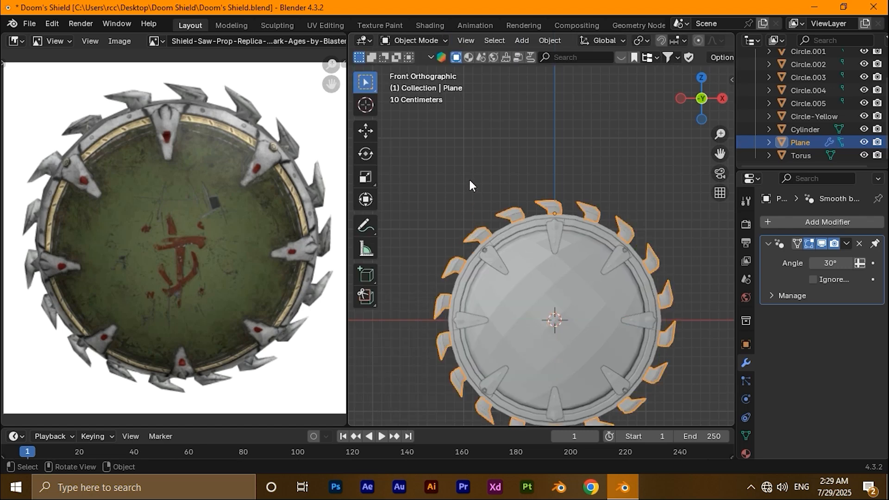
{"action": "left_click", "coordinate": [468, 181]}
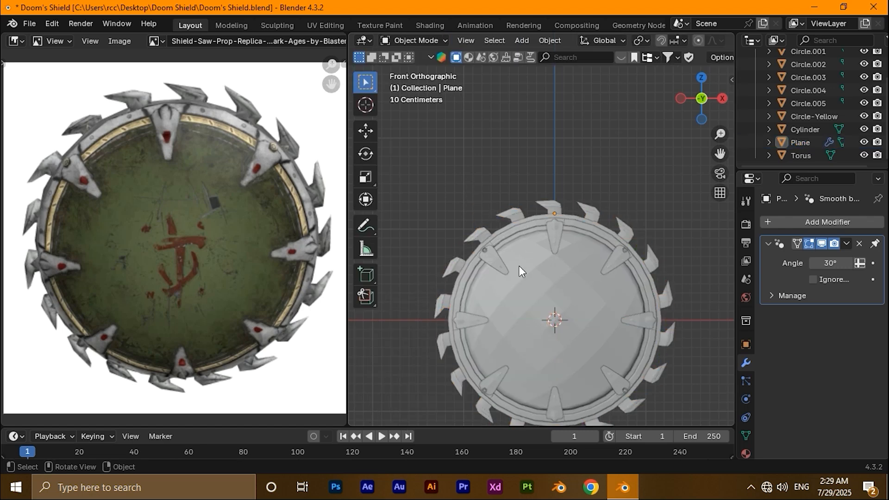
{"action": "scroll", "coordinate": [510, 306], "scroll_direction": "down", "scroll_amount": 1}
{"action": "middle_click_drag", "start_coordinate": [577, 340], "coordinate": [566, 296], "text": "shift"}
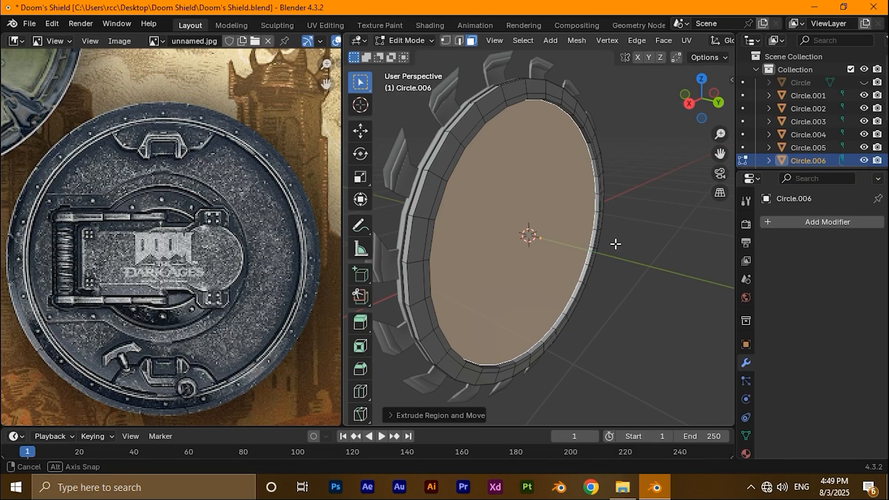
- Switch to edge selection and select the edge loops along the inner rim on the shield's back
{"action": "middle_click_drag", "start_coordinate": [615, 244], "coordinate": [440, 180]}
{"action": "left_click", "coordinate": [458, 45]}
{"action": "scroll", "coordinate": [491, 116], "scroll_direction": "up", "scroll_amount": 3}
{"action": "middle_click_drag", "start_coordinate": [491, 116], "coordinate": [532, 220], "text": "shift"}
{"action": "scroll", "coordinate": [532, 218], "scroll_direction": "up", "scroll_amount": 2}
{"action": "left_click", "coordinate": [428, 128], "text": "alt"}
{"action": "left_click", "coordinate": [421, 127], "text": "alt"}
{"action": "scroll", "coordinate": [498, 151], "scroll_direction": "down", "scroll_amount": 1}
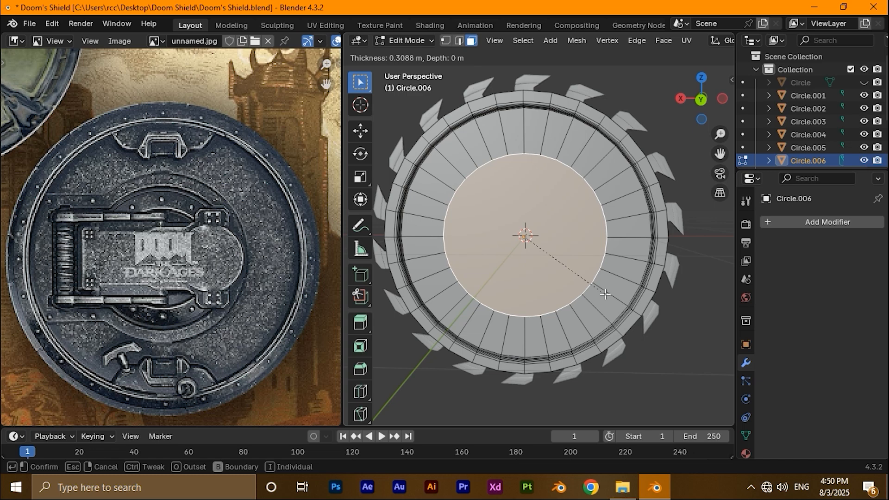
- Inset the shield's back face by about 0.31 m and extrude the central disc
{"action": "left_click", "coordinate": [605, 294]}
{"action": "scroll", "coordinate": [544, 293], "scroll_direction": "up", "scroll_amount": 3}
{"action": "middle_click_drag", "start_coordinate": [605, 294], "coordinate": [597, 321]}
{"action": "scroll", "coordinate": [543, 293], "scroll_direction": "down", "scroll_amount": 3}
{"action": "scroll", "coordinate": [573, 309], "scroll_direction": "up", "scroll_amount": 2}
{"action": "key", "text": "e"}
{"action": "left_click", "coordinate": [581, 324]}
{"action": "left_click", "coordinate": [583, 315]}
- Inset the central disc on the back by about 0.07 m and extrude it
{"action": "key", "text": "i"}
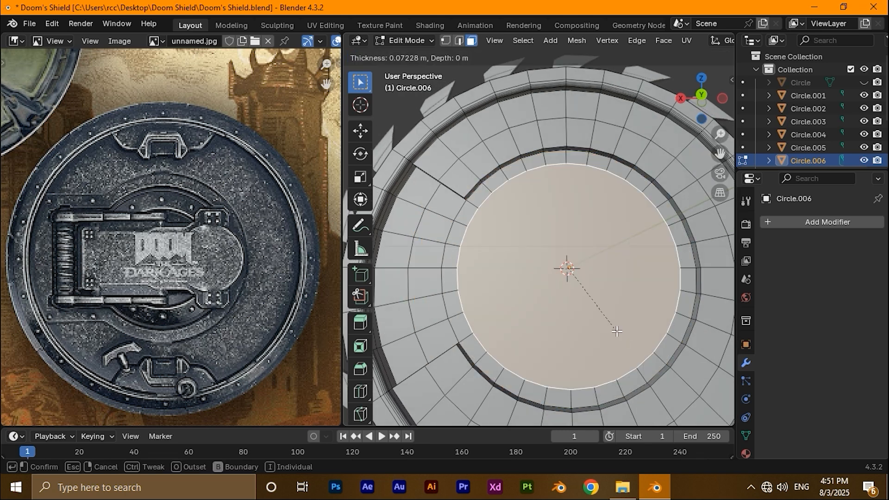
{"action": "middle_click_drag", "start_coordinate": [453, 264], "coordinate": [576, 352]}
{"action": "key", "text": "e"}
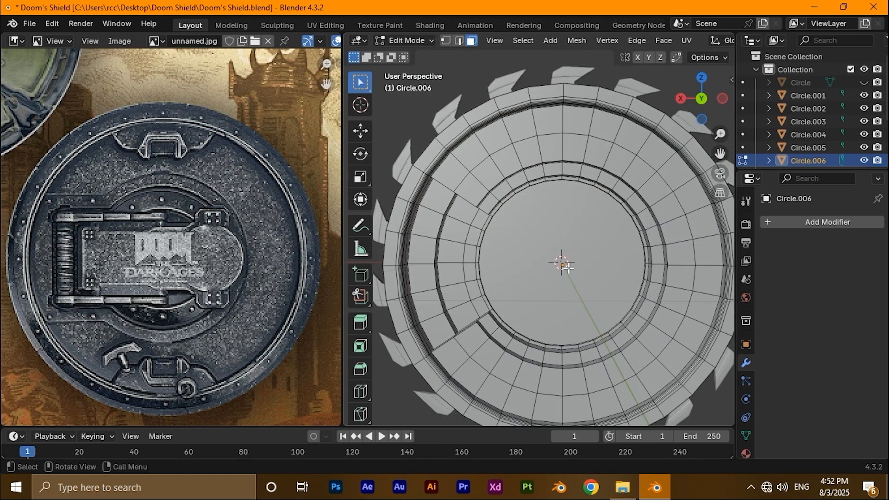
- Undo the last narrow inset and inset the central face again by about 0.13 m
{"action": "key", "text": "ctrl+z"}
{"action": "key", "text": "i"}
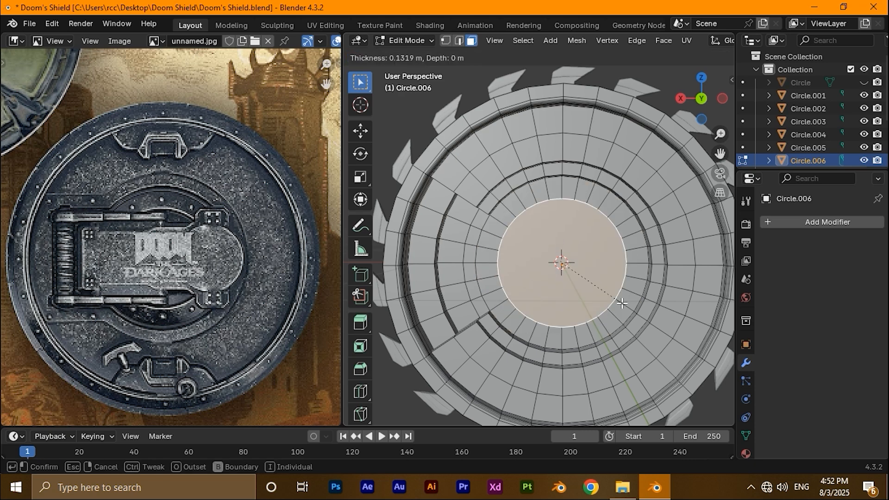
{"action": "left_click", "coordinate": [593, 312]}
{"action": "middle_click_drag", "start_coordinate": [592, 313], "coordinate": [632, 328]}
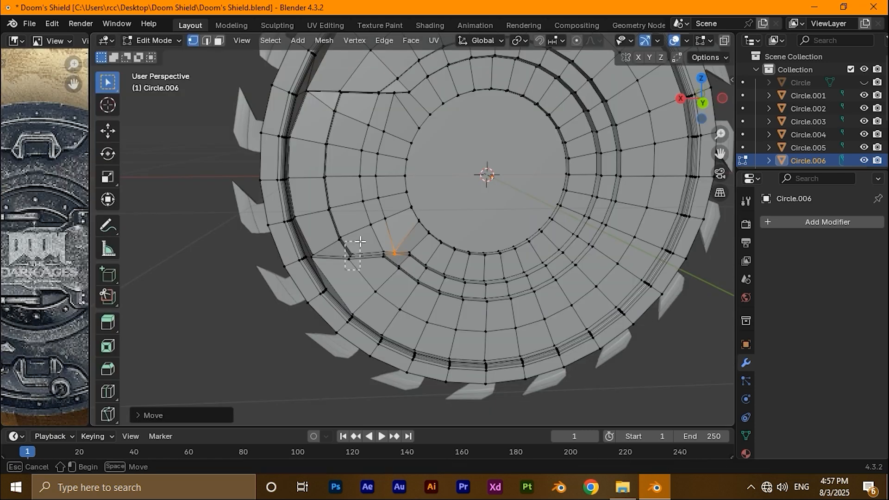
- Move the lower corner vertices of the back's side recess to straighten its edge, and widen the reference image area
{"action": "key", "text": "g"}
{"action": "left_click", "coordinate": [355, 271]}
{"action": "scroll", "coordinate": [355, 270], "scroll_direction": "down", "scroll_amount": 2}
{"action": "middle_click_drag", "start_coordinate": [355, 271], "coordinate": [350, 251]}
{"action": "left_click", "coordinate": [259, 287]}
{"action": "scroll", "coordinate": [260, 286], "scroll_direction": "up", "scroll_amount": 2}
{"action": "scroll", "coordinate": [231, 278], "scroll_direction": "down", "scroll_amount": 2}
{"action": "left_click_drag", "start_coordinate": [90, 253], "coordinate": [230, 253]}
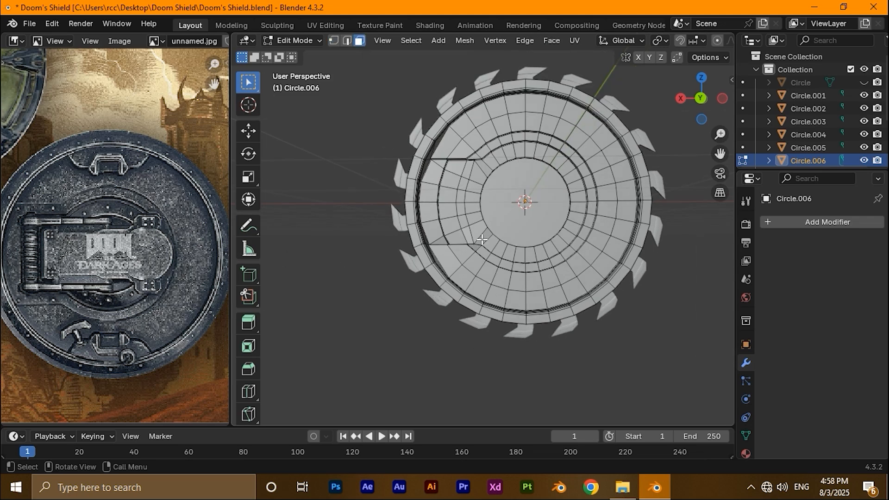
- Extrude the groups of faces at the upper and lower edge of the shield's back into raised panels
{"action": "key", "text": "Tab"}
{"action": "middle_click_drag", "start_coordinate": [466, 243], "coordinate": [457, 283]}
{"action": "middle_click_drag", "start_coordinate": [464, 129], "coordinate": [462, 162], "text": "shift"}
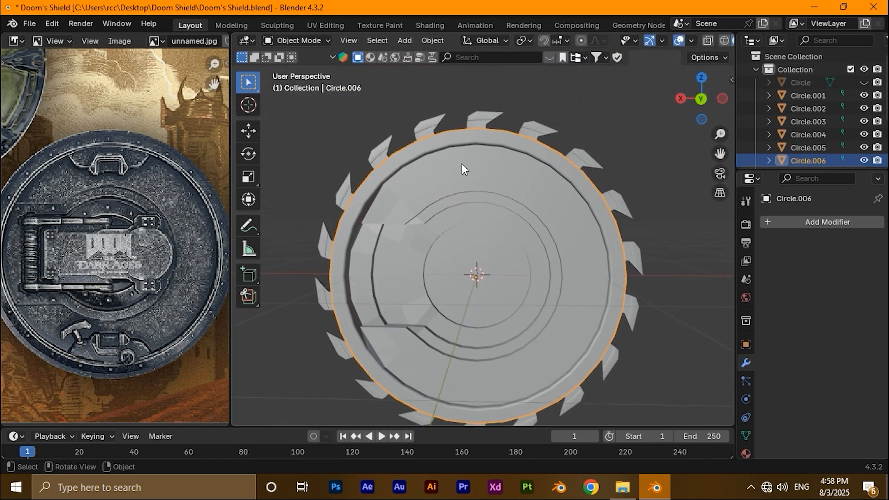
{"action": "key", "text": "Tab"}
{"action": "scroll", "coordinate": [462, 163], "scroll_direction": "up", "scroll_amount": 1}
{"action": "middle_click_drag", "start_coordinate": [453, 298], "coordinate": [409, 284]}
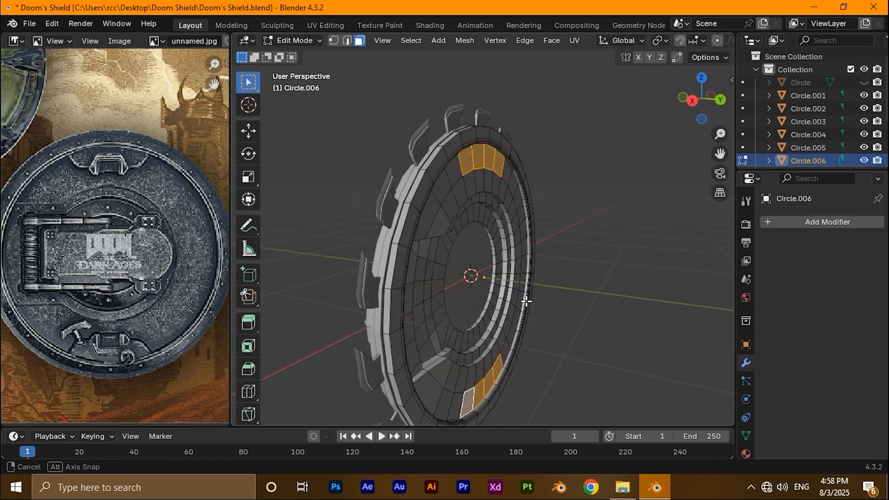
{"action": "key", "text": "e"}
{"action": "left_click", "coordinate": [527, 297]}
- Scale the inner corner vertices of the raised panels toward each other to taper the panels' inner edges
{"action": "key", "text": "1"}
{"action": "scroll", "coordinate": [411, 232], "scroll_direction": "up", "scroll_amount": 2}
{"action": "left_click", "coordinate": [412, 152]}
{"action": "left_click", "coordinate": [528, 150], "text": "shift"}
{"action": "middle_click_drag", "start_coordinate": [435, 370], "coordinate": [435, 337], "text": "shift"}
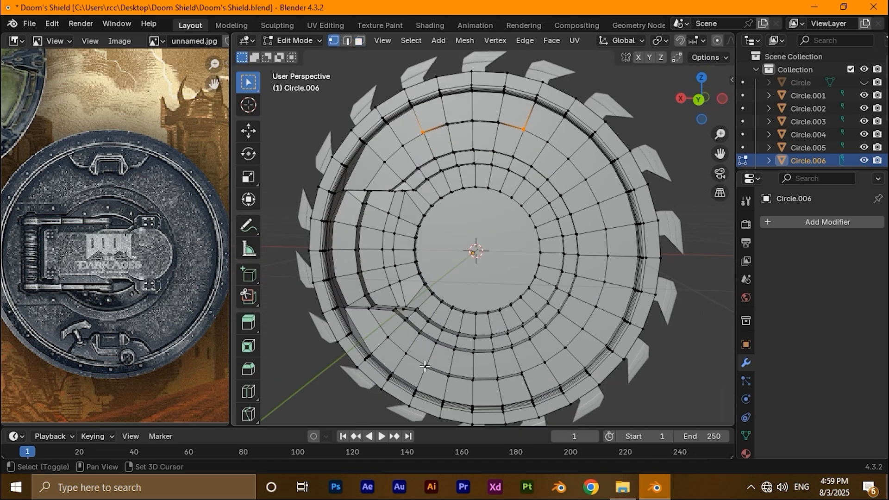
{"action": "key", "text": "s"}
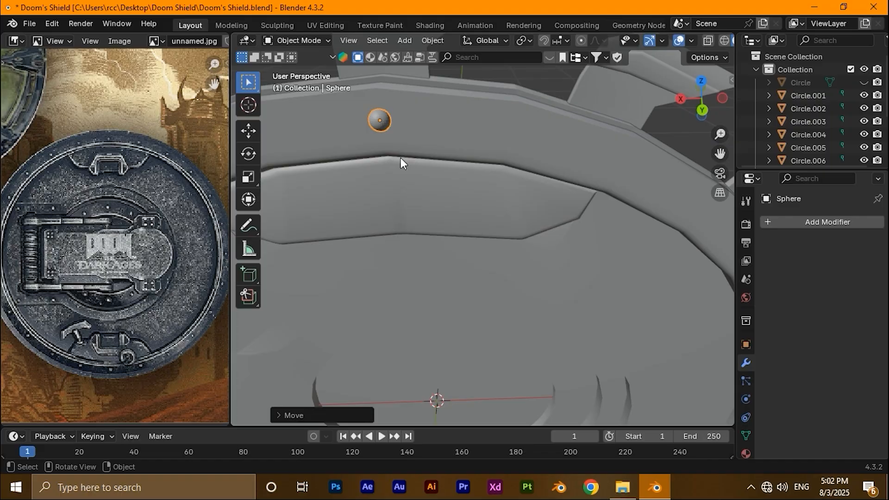
- Spin duplicates of the rivet sphere around the shield's back rim about the Y axis and smooth their shading
{"action": "key", "text": "KP_3"}
{"action": "scroll", "coordinate": [424, 177], "scroll_direction": "up", "scroll_amount": 5}
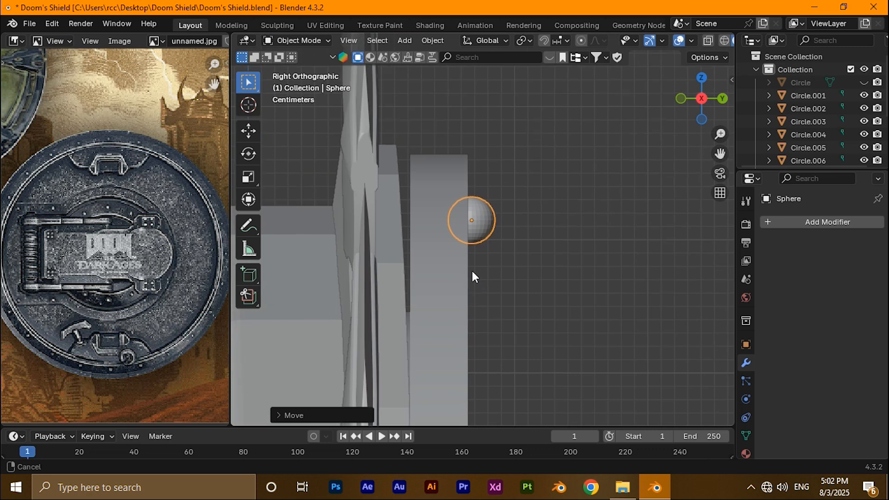
{"action": "key", "text": "Tab"}
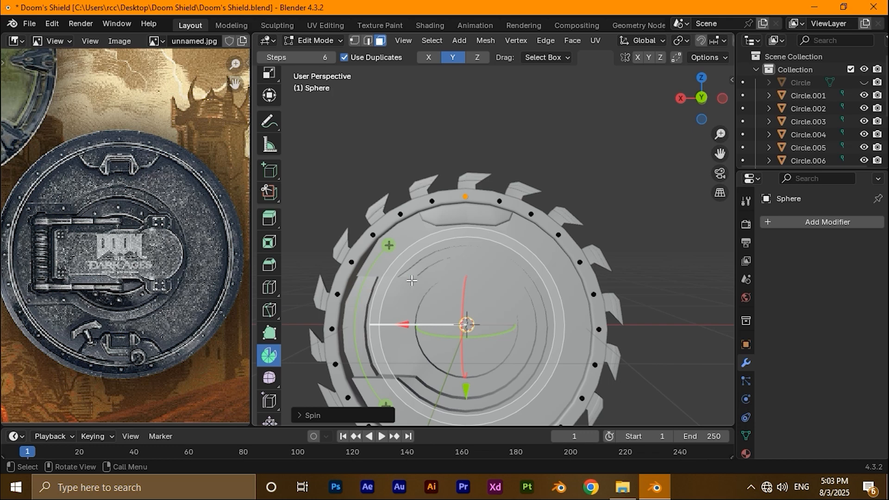
{"action": "key", "text": "Tab"}
{"action": "scroll", "coordinate": [471, 121], "scroll_direction": "up", "scroll_amount": 4}
{"action": "scroll", "coordinate": [445, 165], "scroll_direction": "down", "scroll_amount": 3}
{"action": "scroll", "coordinate": [431, 166], "scroll_direction": "up", "scroll_amount": 6}
{"action": "middle_click_drag", "start_coordinate": [431, 167], "coordinate": [444, 185]}
{"action": "right_click", "coordinate": [372, 111]}
{"action": "left_click", "coordinate": [372, 100]}
{"action": "scroll", "coordinate": [430, 148], "scroll_direction": "down", "scroll_amount": 5}
{"action": "left_click", "coordinate": [444, 139]}
{"action": "middle_click_drag", "start_coordinate": [514, 294], "coordinate": [505, 231], "text": "shift"}
{"action": "left_click", "coordinate": [452, 130]}
{"action": "key", "text": "Tab"}
{"action": "scroll", "coordinate": [463, 132], "scroll_direction": "up", "scroll_amount": 1}
{"action": "key", "text": "Tab"}
- Extrude the selected side faces on the edge of the isolated disc outward
{"action": "left_click_drag", "start_coordinate": [527, 135], "coordinate": [445, 285]}
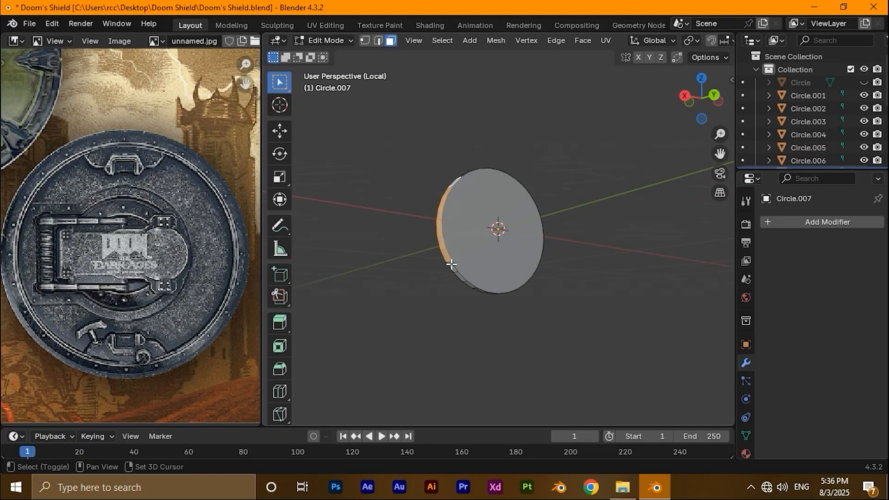
{"action": "key", "text": "e"}
{"action": "left_click", "coordinate": [414, 307]}
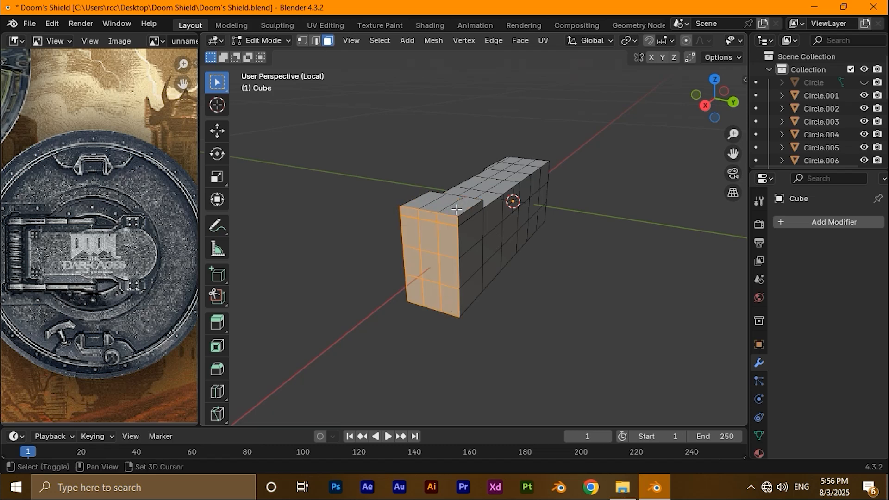
- Extrude the end faces of the bar to lengthen it and slide a vertical edge close to its rounded end
{"action": "middle_click_drag", "start_coordinate": [457, 209], "coordinate": [373, 254]}
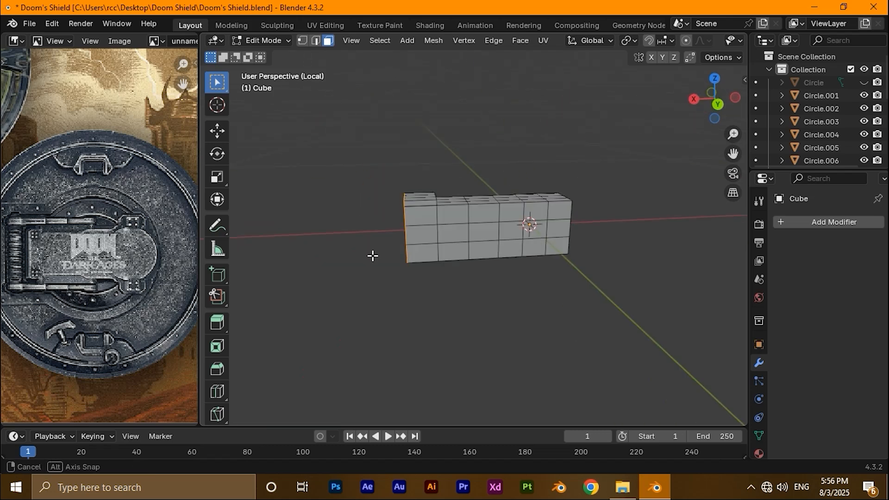
{"action": "key", "text": "e"}
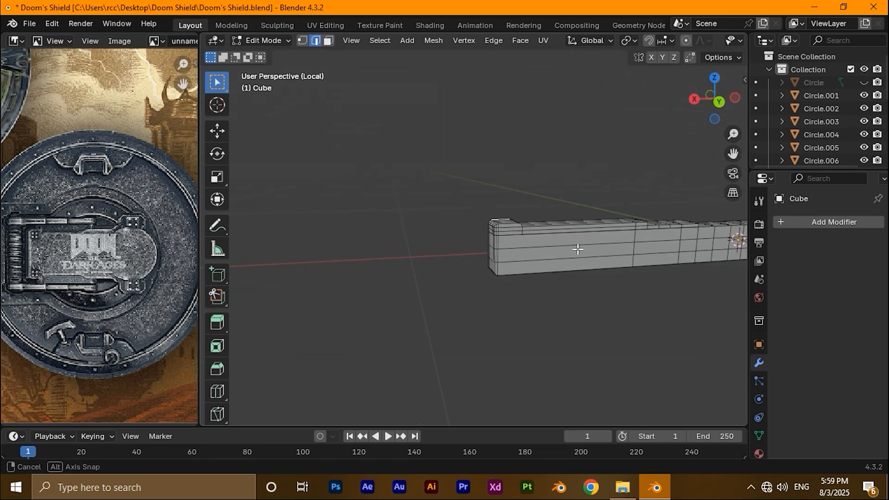
{"action": "middle_click_drag", "start_coordinate": [577, 248], "coordinate": [506, 256]}
{"action": "scroll", "coordinate": [506, 256], "scroll_direction": "up", "scroll_amount": 2}
{"action": "scroll", "coordinate": [506, 256], "scroll_direction": "up", "scroll_amount": 2}
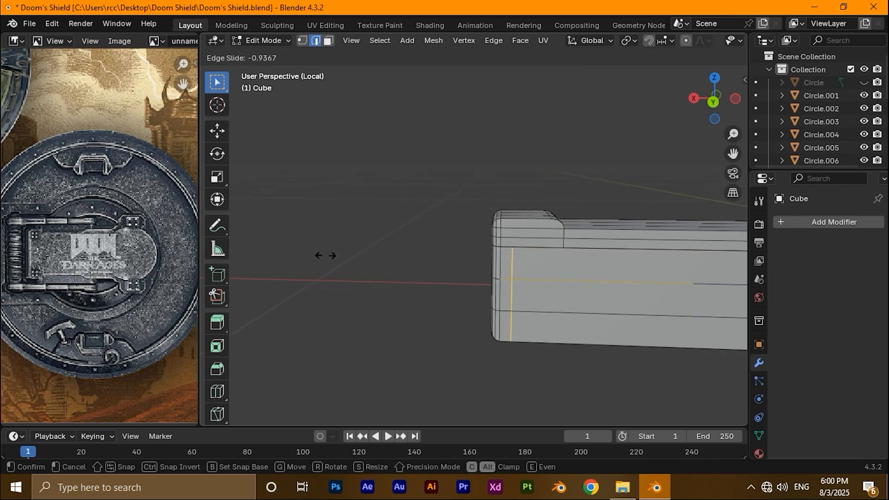
{"action": "left_click", "coordinate": [323, 255]}
{"action": "middle_click_drag", "start_coordinate": [411, 278], "coordinate": [531, 278]}
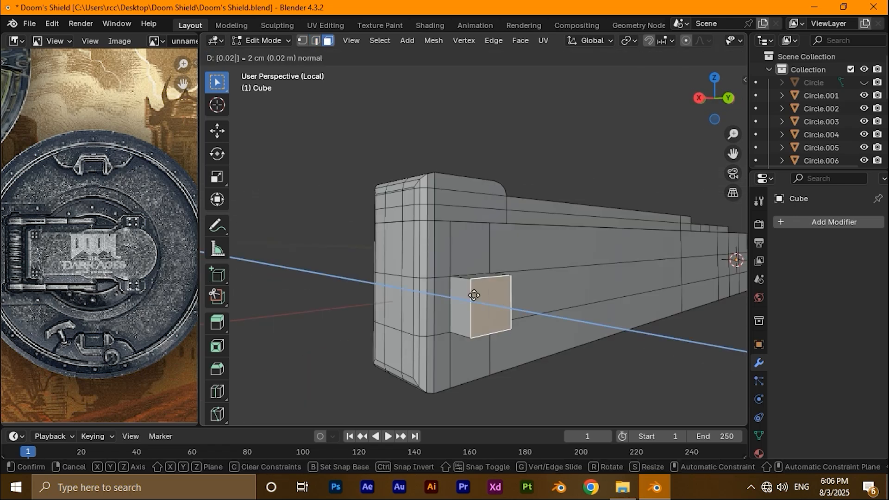
- Extrude the small side face near the bar's end 0.02 m and divide the block with vertical and horizontal edge loops
{"action": "middle_click_drag", "start_coordinate": [473, 295], "coordinate": [370, 301]}
{"action": "left_click", "coordinate": [494, 315]}
{"action": "type", "text": "e0.02"}
{"action": "middle_click_drag", "start_coordinate": [494, 314], "coordinate": [570, 322]}
{"action": "key", "text": "ctrl+r"}
{"action": "left_click", "coordinate": [400, 327]}
{"action": "key", "text": "ctrl+r"}
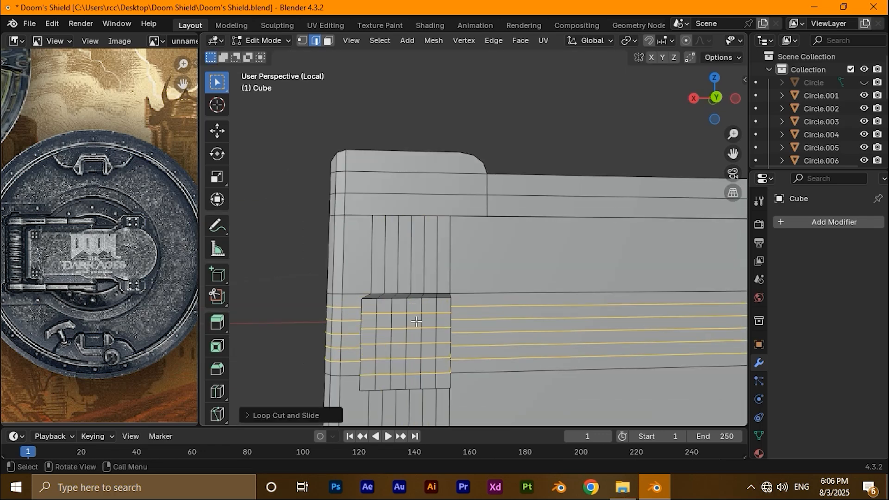
- Round the outer faces of the small block into a circular knob and move them along the Y axis
{"action": "left_click", "coordinate": [486, 357], "text": "alt+shift"}
{"action": "middle_click_drag", "start_coordinate": [302, 335], "coordinate": [324, 343]}
{"action": "right_click", "coordinate": [371, 278]}
{"action": "left_click", "coordinate": [458, 55]}
{"action": "key", "text": "g"}
{"action": "key", "text": "y"}
{"action": "middle_click_drag", "start_coordinate": [417, 324], "coordinate": [490, 371]}
{"action": "left_click", "coordinate": [478, 333]}
{"action": "scroll", "coordinate": [489, 381], "scroll_direction": "down", "scroll_amount": 3}
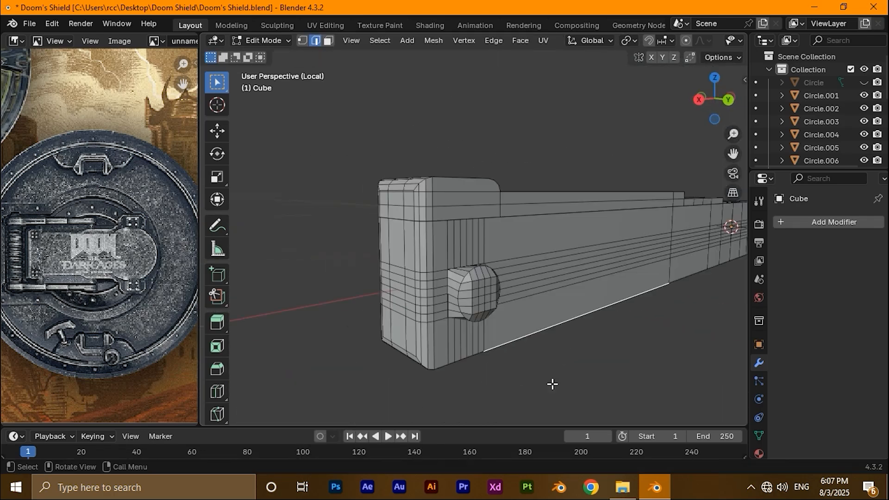
{"action": "key", "text": "Tab"}
{"action": "scroll", "coordinate": [490, 381], "scroll_direction": "up", "scroll_amount": 3}
{"action": "middle_click_drag", "start_coordinate": [578, 334], "coordinate": [555, 326]}
{"action": "right_click", "coordinate": [556, 326]}
{"action": "scroll", "coordinate": [640, 326], "scroll_direction": "down", "scroll_amount": 7}
{"action": "middle_click_drag", "start_coordinate": [546, 296], "coordinate": [398, 314]}
- Bevel the corner edges at the bar's opposite end
{"action": "key", "text": "Tab"}
{"action": "scroll", "coordinate": [484, 333], "scroll_direction": "up", "scroll_amount": 3}
{"action": "scroll", "coordinate": [484, 333], "scroll_direction": "up", "scroll_amount": 2}
{"action": "key", "text": "2"}
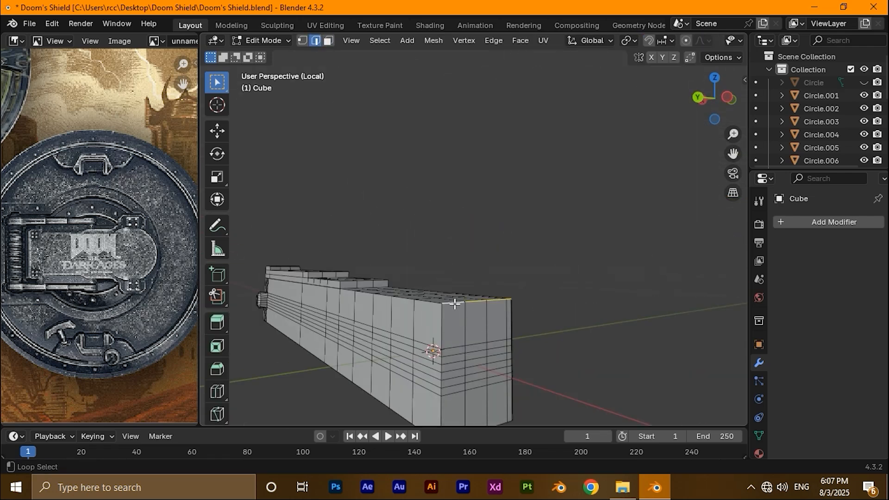
{"action": "middle_click_drag", "start_coordinate": [524, 406], "coordinate": [506, 319]}
{"action": "key", "text": "ctrl+b"}
{"action": "left_click", "coordinate": [512, 407]}
{"action": "scroll", "coordinate": [569, 319], "scroll_direction": "down", "scroll_amount": 3}
{"action": "scroll", "coordinate": [535, 351], "scroll_direction": "up", "scroll_amount": 3}
- Add centred vertical edge loops across the bar's side near its bevelled end
{"action": "key", "text": "ctrl+r"}
{"action": "left_click", "coordinate": [506, 332]}
{"action": "right_click", "coordinate": [507, 332]}
{"action": "left_click", "coordinate": [514, 321]}
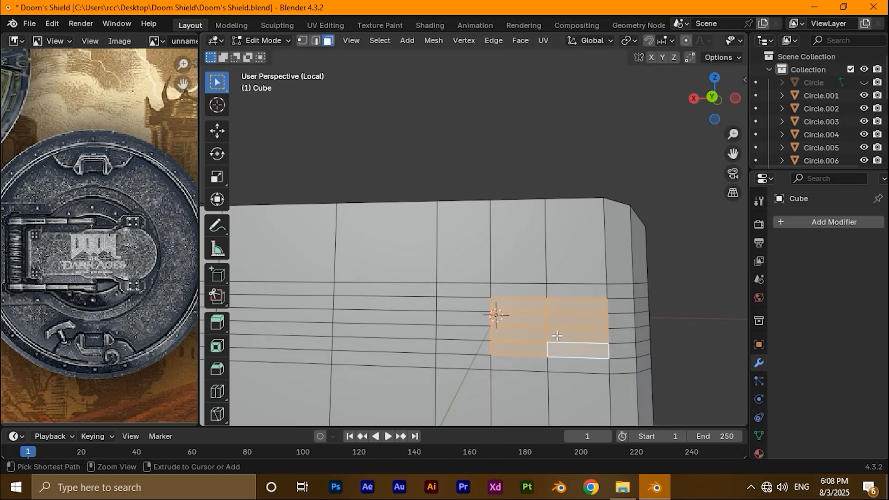
{"action": "key", "text": "ctrl+r"}
{"action": "left_click", "coordinate": [519, 268]}
{"action": "right_click", "coordinate": [520, 268]}
{"action": "key", "text": "ctrl+r"}
{"action": "left_click", "coordinate": [563, 290]}
{"action": "right_click", "coordinate": [562, 290]}
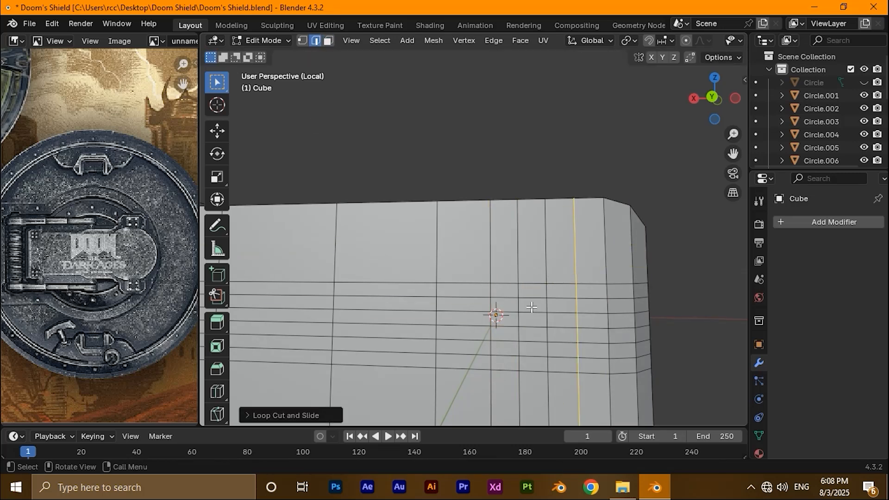
- Turn the patch of side faces near the bevelled end into a circle and extrude it into a round pin
{"action": "right_click", "coordinate": [562, 339]}
{"action": "mouse_move", "coordinate": [578, 192]}
{"action": "left_click", "coordinate": [620, 207]}
{"action": "scroll", "coordinate": [582, 326], "scroll_direction": "down", "scroll_amount": 5}
{"action": "middle_click_drag", "start_coordinate": [582, 326], "coordinate": [553, 346]}
{"action": "key", "text": "e"}
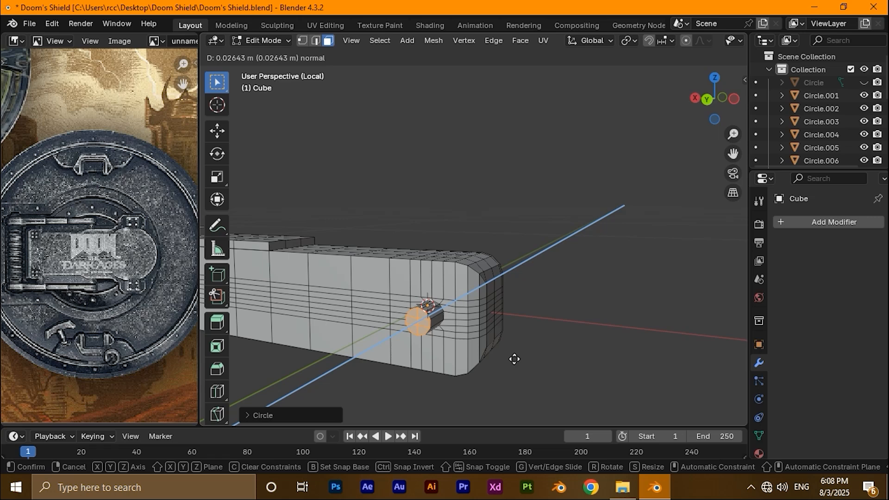
{"action": "left_click", "coordinate": [541, 287]}
{"action": "middle_click_drag", "start_coordinate": [541, 286], "coordinate": [498, 306]}
{"action": "left_click", "coordinate": [497, 307]}
- Apply Shade Auto Smooth to the finished bar
{"action": "key", "text": "Tab"}
{"action": "middle_click_drag", "start_coordinate": [451, 337], "coordinate": [482, 341]}
{"action": "right_click", "coordinate": [482, 341]}
{"action": "left_click", "coordinate": [426, 205]}
- Try Shade Smooth on the bar and undo it
{"action": "right_click", "coordinate": [479, 321]}
{"action": "left_click", "coordinate": [426, 191]}
{"action": "middle_click_drag", "start_coordinate": [426, 190], "coordinate": [681, 207]}
{"action": "key", "text": "ctrl+z"}
{"action": "middle_click_drag", "start_coordinate": [578, 271], "coordinate": [538, 279]}
{"action": "scroll", "coordinate": [624, 281], "scroll_direction": "down", "scroll_amount": 4}
{"action": "middle_click_drag", "start_coordinate": [624, 282], "coordinate": [476, 351]}
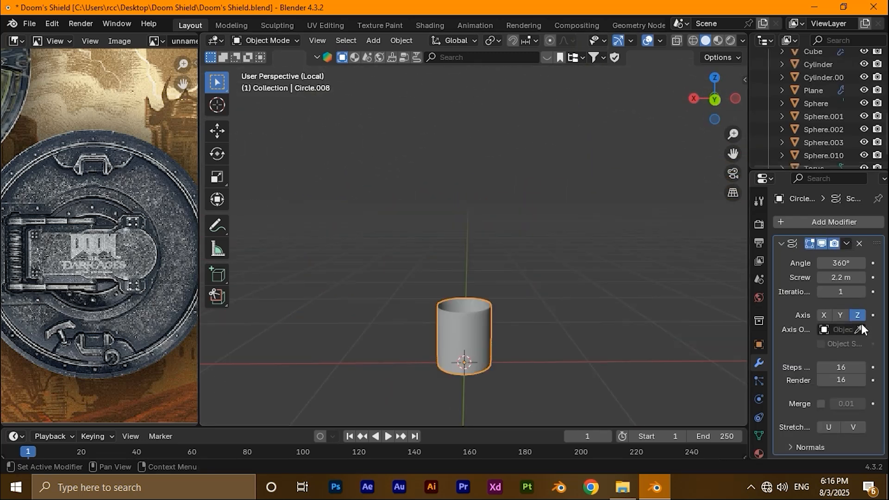
- Set the Screw modifier's iterations to 4 and its viewport steps to 5
{"action": "type", "text": "6"}
{"action": "key", "text": "Return"}
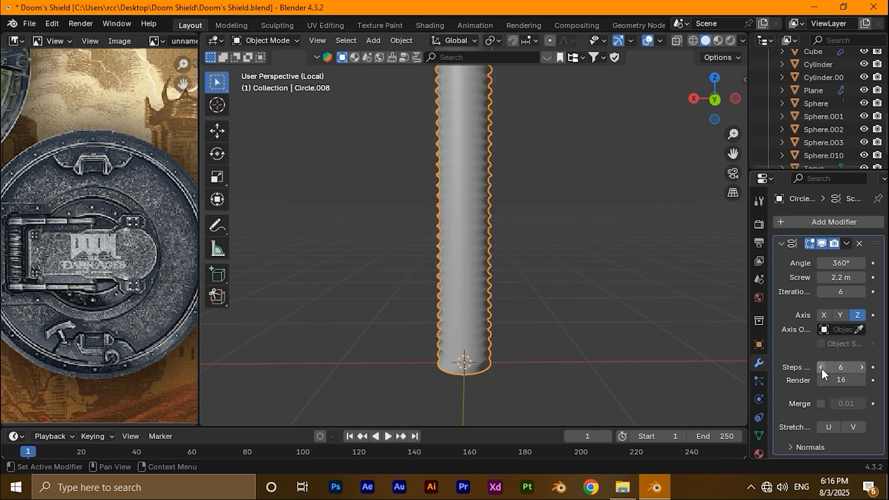
{"action": "left_click", "coordinate": [821, 367]}
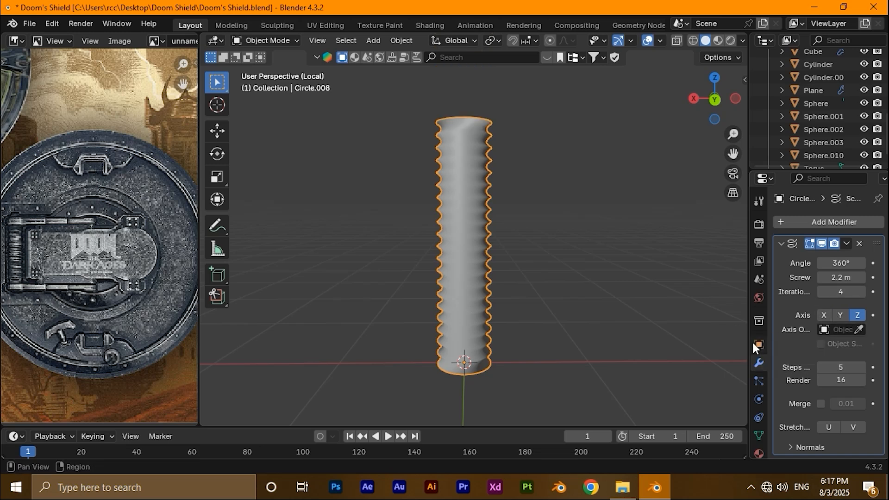
- Apply the Screw modifier and shade the ribbed spring auto smooth
{"action": "middle_click_drag", "start_coordinate": [548, 285], "coordinate": [519, 290]}
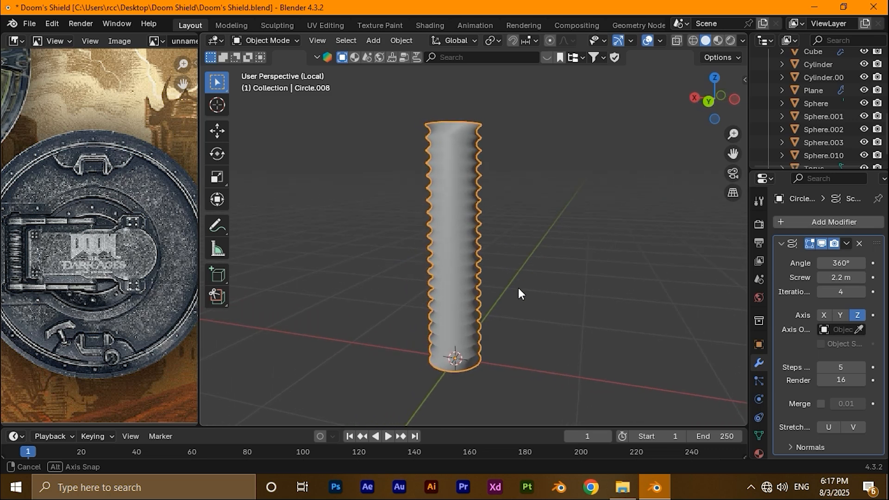
{"action": "left_click", "coordinate": [847, 242]}
{"action": "left_click", "coordinate": [820, 256]}
{"action": "right_click", "coordinate": [454, 237]}
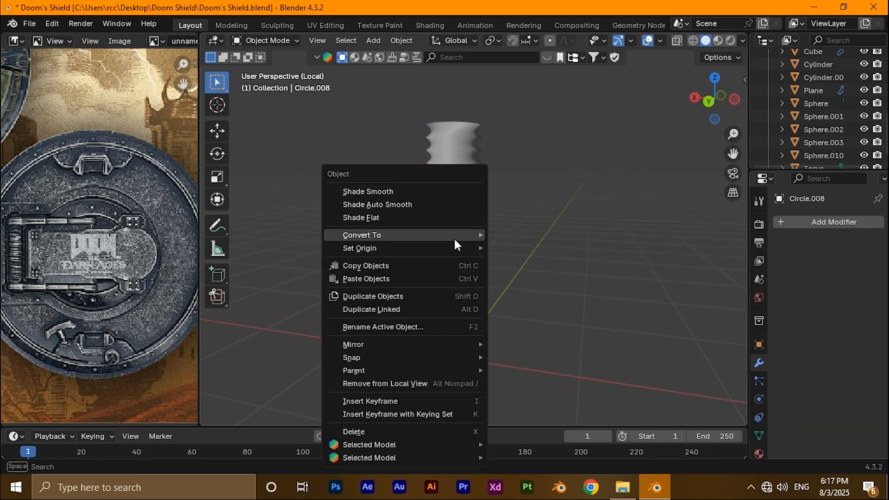
{"action": "left_click", "coordinate": [426, 203]}
- Leave the isolated view and move the spring down about 0.2 m along Z between the two bars
{"action": "key", "text": "KP_Divide"}
{"action": "key", "text": "g"}
{"action": "key", "text": "z"}
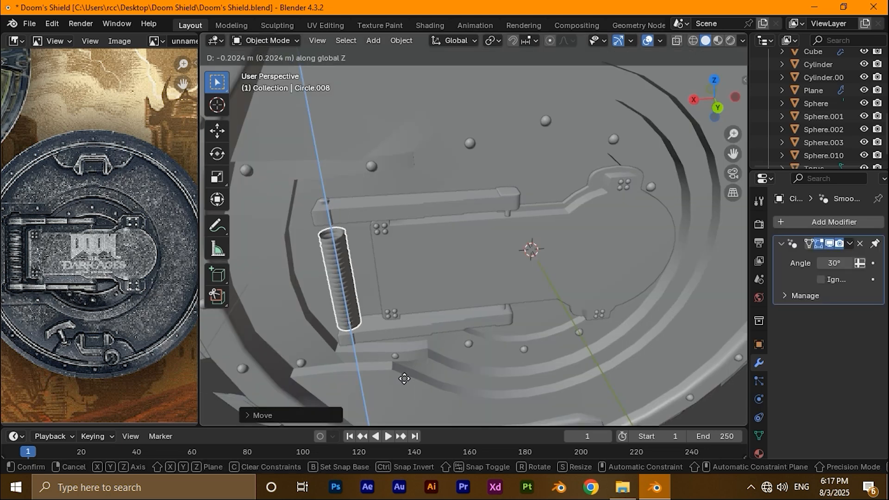
{"action": "left_click", "coordinate": [408, 379]}
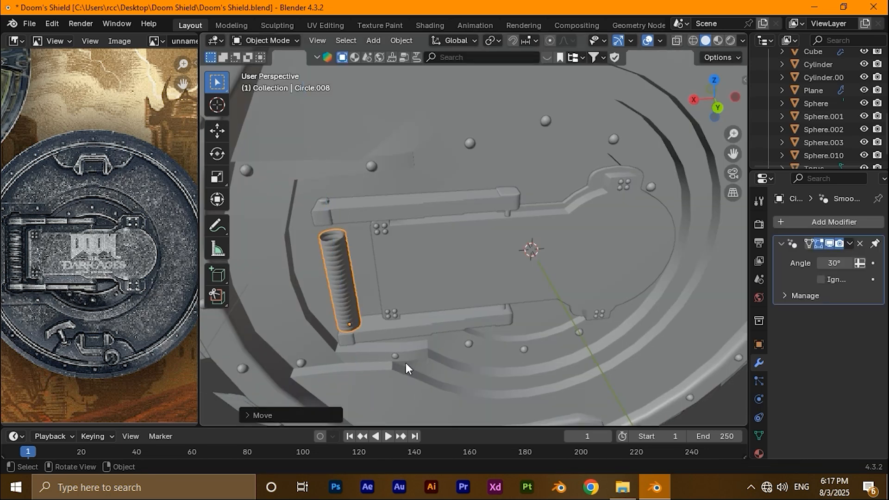
- Stretch the spring along Z by a factor of about 1.16 toward the upper bar
{"action": "middle_click_drag", "start_coordinate": [406, 363], "coordinate": [401, 319]}
{"action": "scroll", "coordinate": [345, 320], "scroll_direction": "up", "scroll_amount": 2}
{"action": "middle_click_drag", "start_coordinate": [345, 320], "coordinate": [420, 317], "text": "shift"}
{"action": "key", "text": "s"}
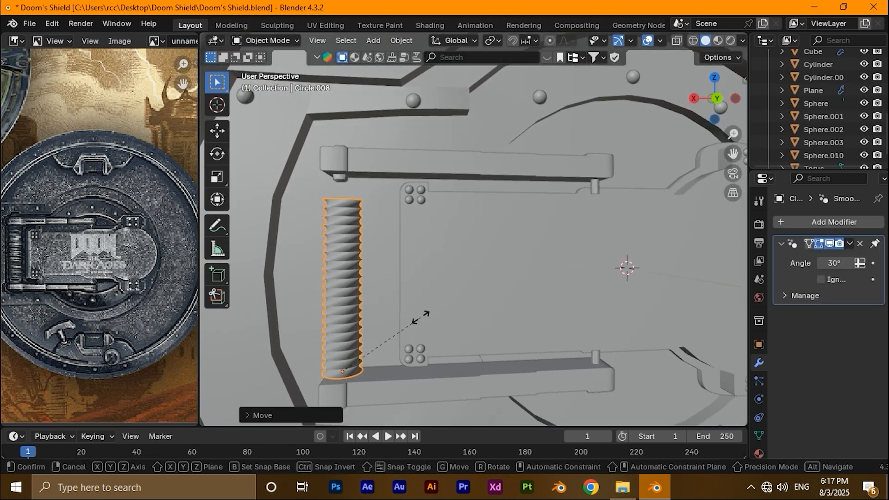
{"action": "key", "text": "z"}
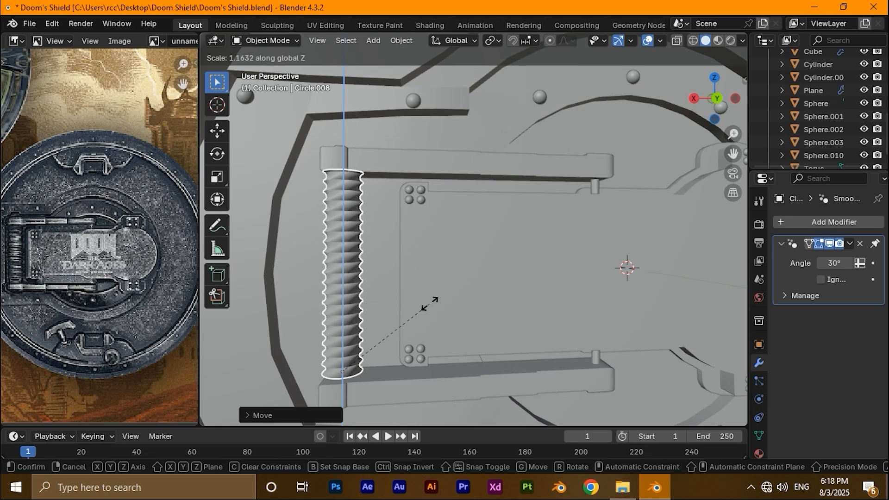
{"action": "left_click", "coordinate": [430, 301]}
- Adjust the spring's length along Z again and lower it about 0.017 m onto the lower bar
{"action": "middle_click_drag", "start_coordinate": [351, 383], "coordinate": [425, 358]}
{"action": "key", "text": "s"}
{"action": "key", "text": "z"}
{"action": "left_click", "coordinate": [425, 357]}
{"action": "key", "text": "z"}
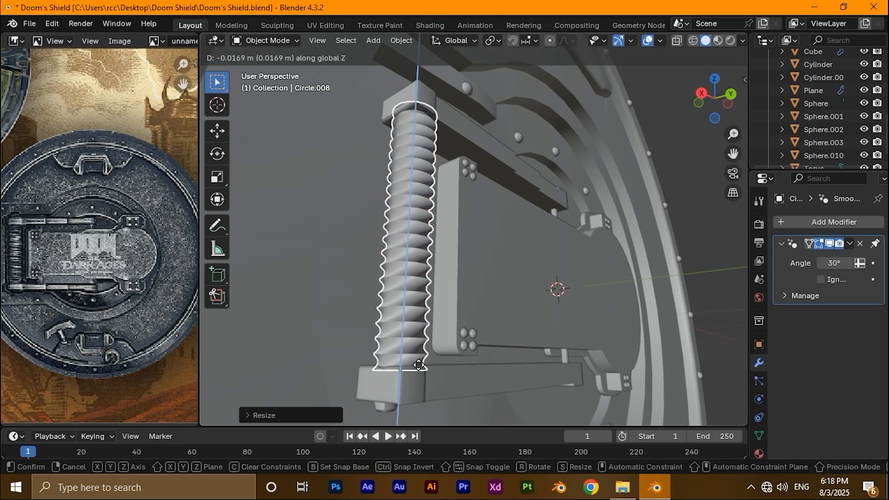
{"action": "left_click", "coordinate": [418, 365]}
- Scale the spring uniformly to about 0.86 of its size
{"action": "middle_click_drag", "start_coordinate": [418, 365], "coordinate": [376, 362]}
{"action": "key", "text": "s"}
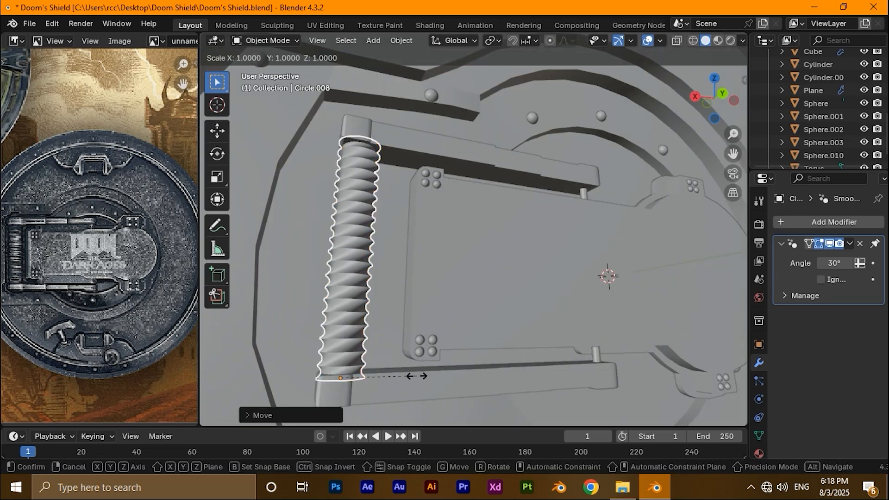
{"action": "left_click", "coordinate": [414, 374]}
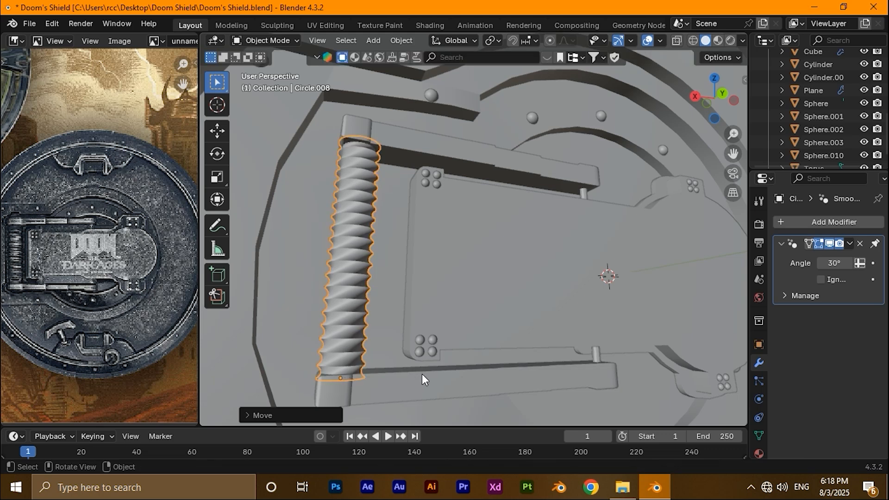
{"action": "key", "text": "s"}
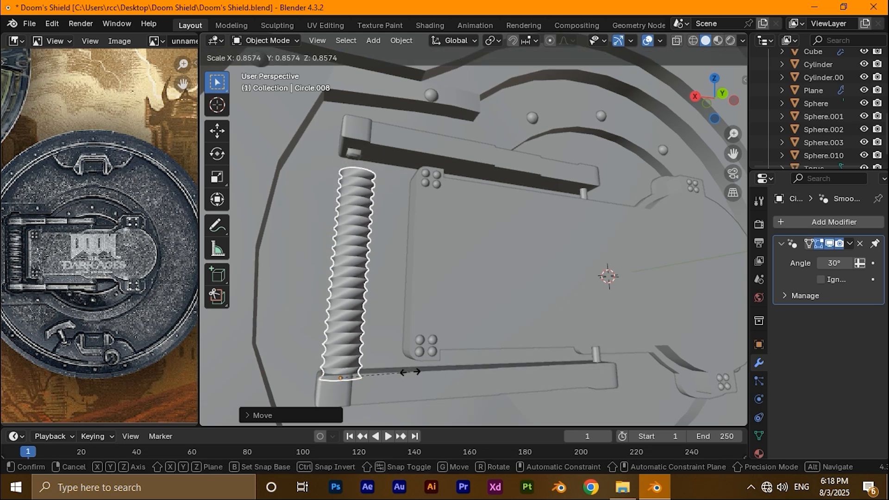
{"action": "left_click", "coordinate": [407, 372]}
{"action": "middle_click_drag", "start_coordinate": [409, 366], "coordinate": [443, 360]}
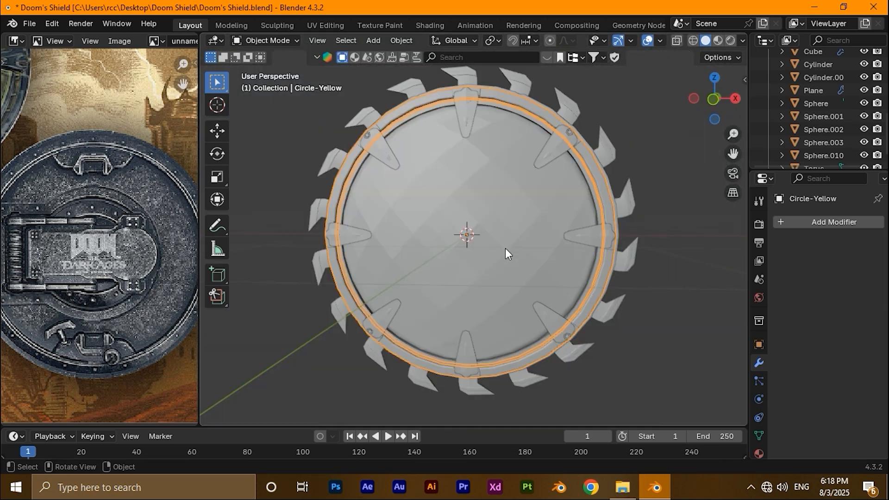
- Apply Shade Auto Smooth to the domed front disc of the shield
{"action": "right_click", "coordinate": [499, 254]}
{"action": "left_click", "coordinate": [436, 204]}
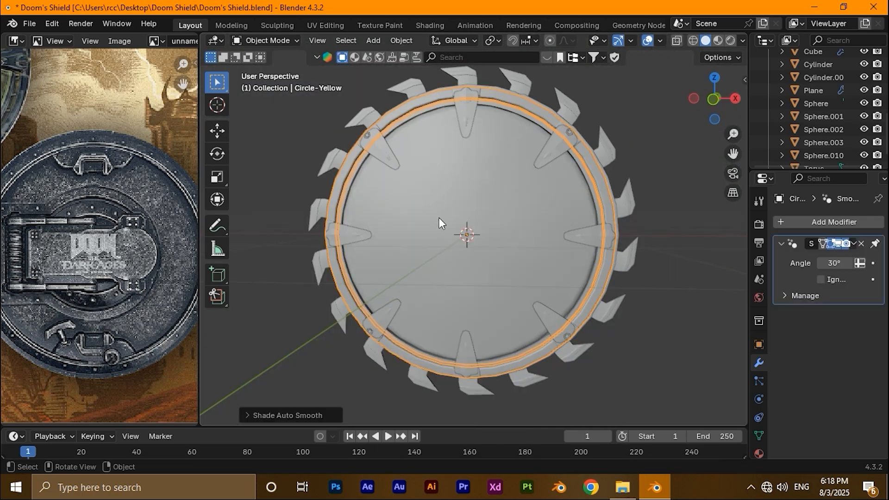
{"action": "middle_click_drag", "start_coordinate": [533, 281], "coordinate": [551, 287]}
{"action": "middle_click_drag", "start_coordinate": [651, 302], "coordinate": [554, 300]}
{"action": "scroll", "coordinate": [645, 289], "scroll_direction": "down", "scroll_amount": 4}
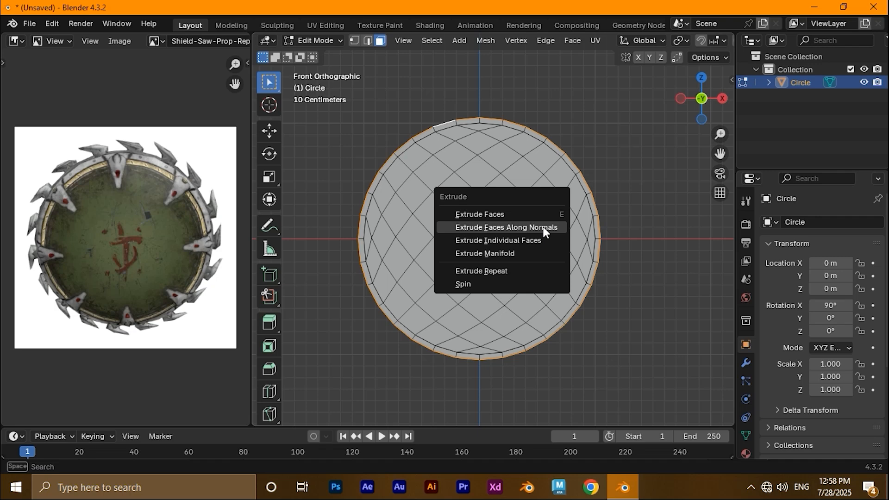
- Start extruding the selected rim faces of the disc along their normals
{"action": "left_click", "coordinate": [543, 227]}
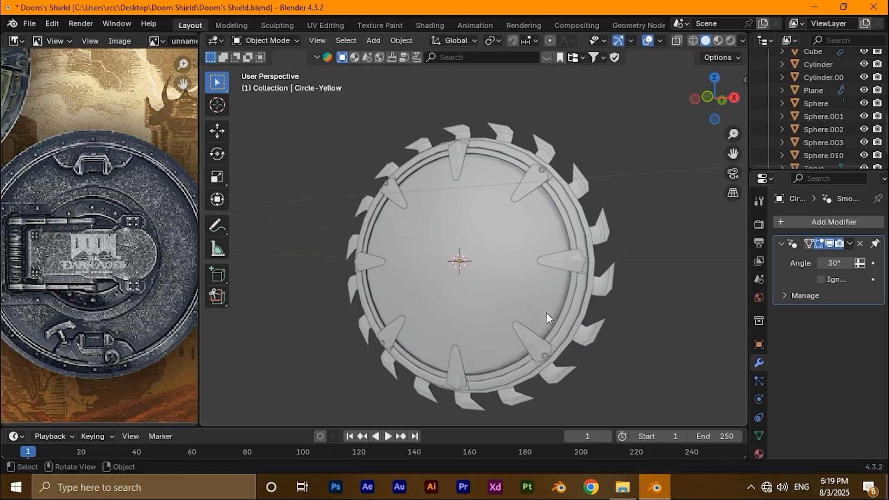
- Switch the viewport to Material Preview shading
{"action": "middle_click_drag", "start_coordinate": [546, 312], "coordinate": [374, 281]}
{"action": "scroll", "coordinate": [462, 254], "scroll_direction": "up", "scroll_amount": 2}
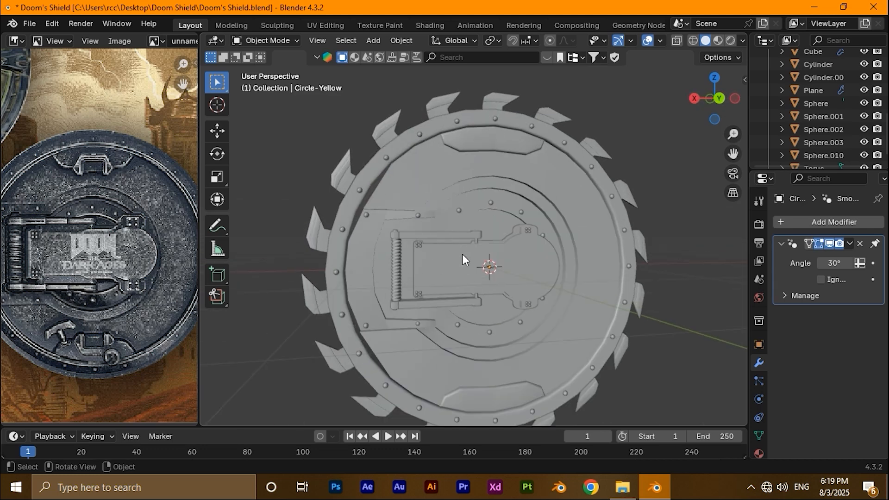
{"action": "left_click", "coordinate": [716, 40]}
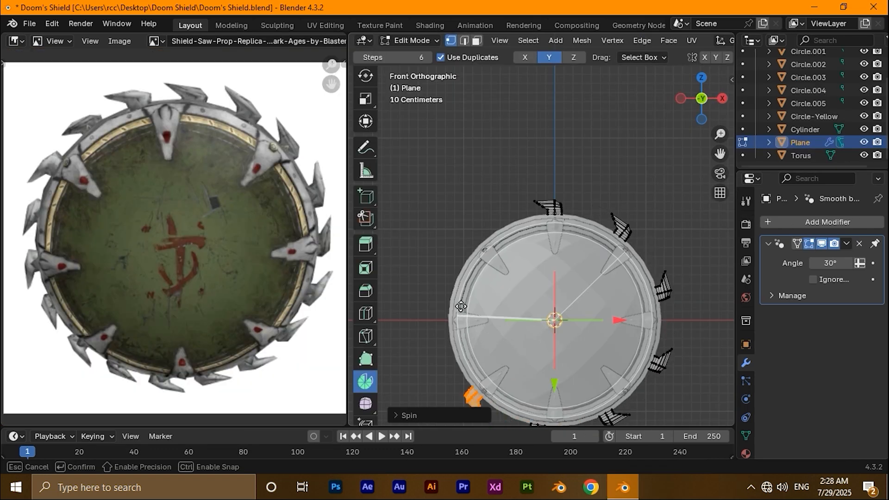